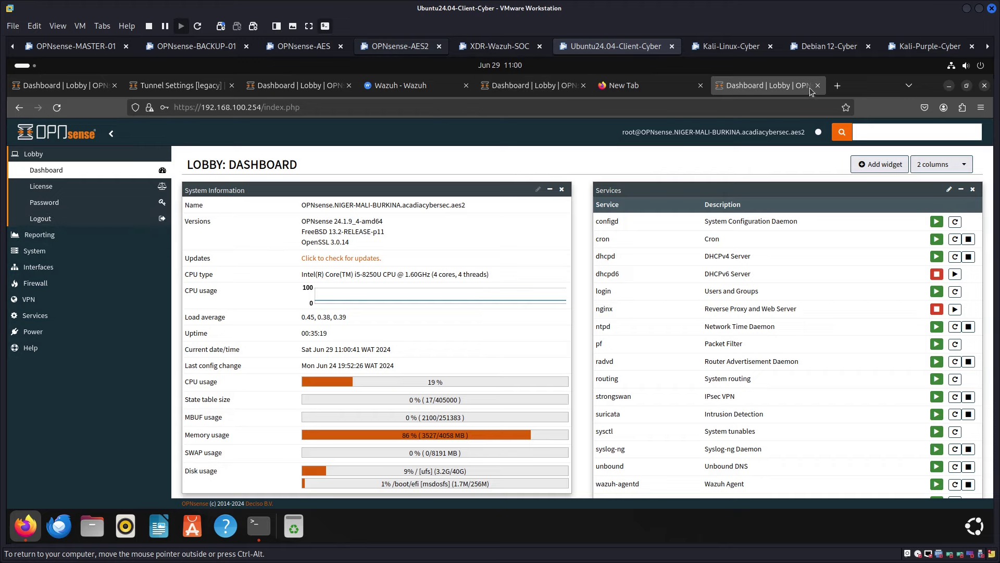
Move the OPNsense dashboard tab earlier and close the IPsec tunnel settings tab
drag(726, 85, 527, 90)
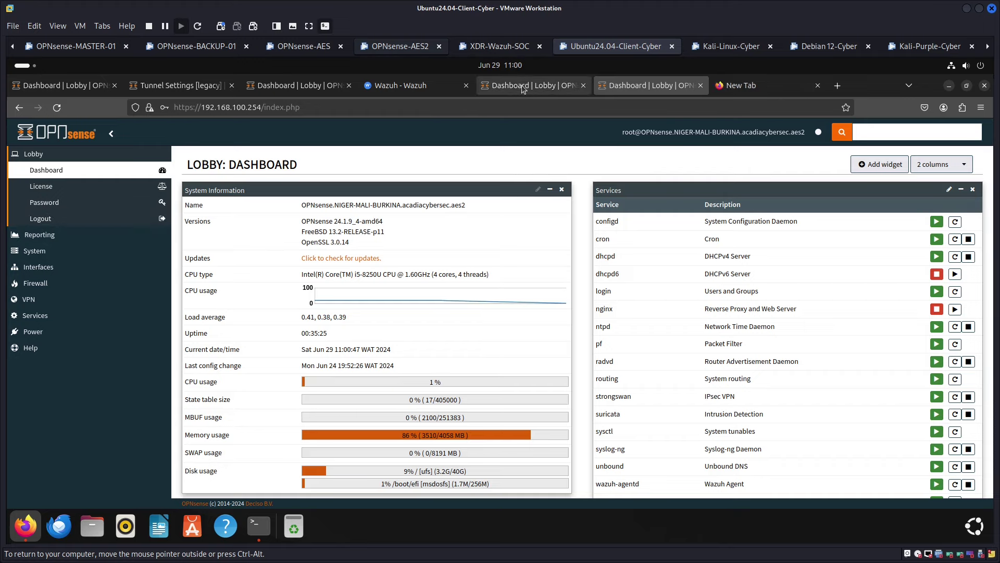
click(646, 87)
click(646, 88)
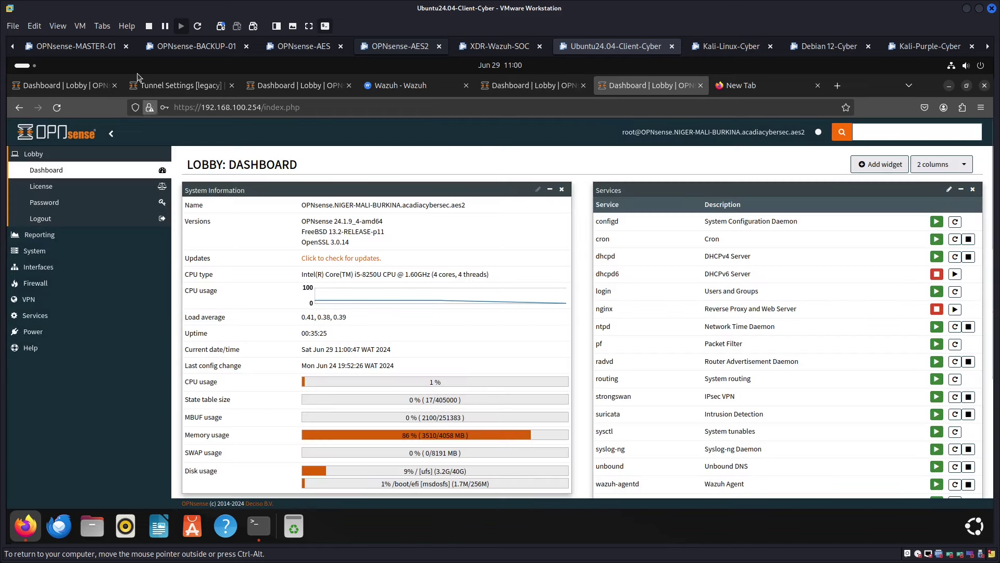
click(206, 91)
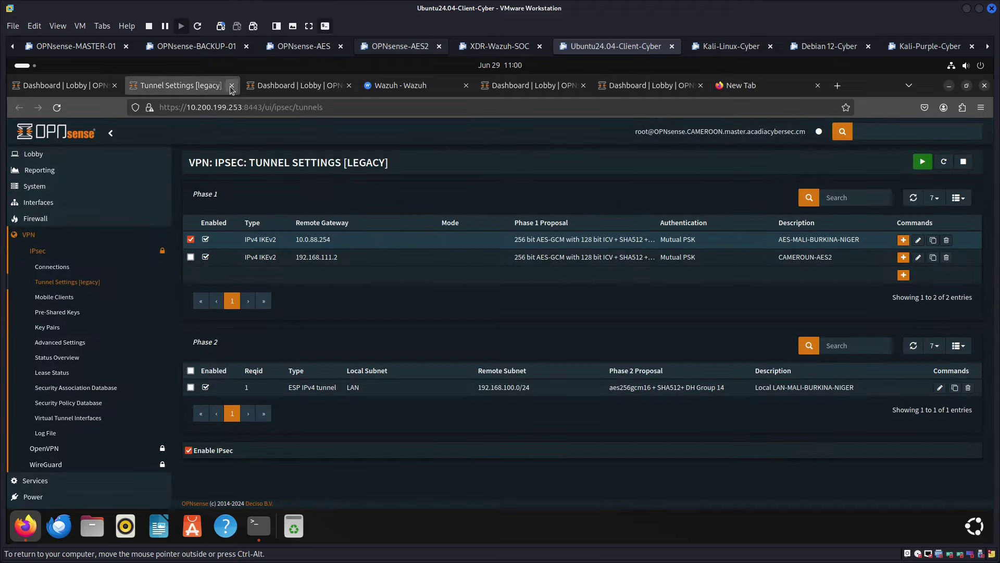
click(231, 85)
Place the 172.95.70.254 and 192.168.100.254 dashboard tabs ahead of the Wazuh tab
click(104, 90)
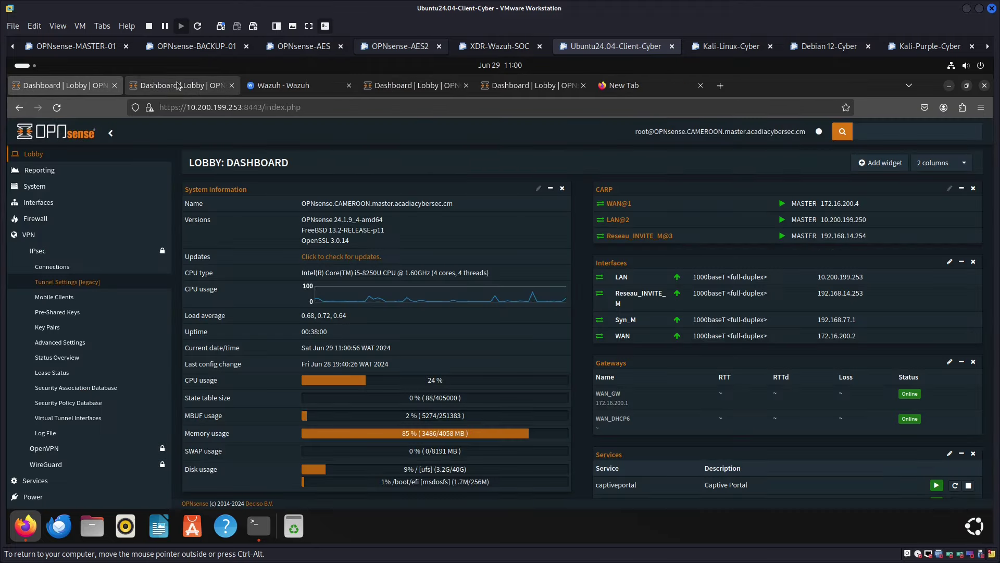
click(180, 86)
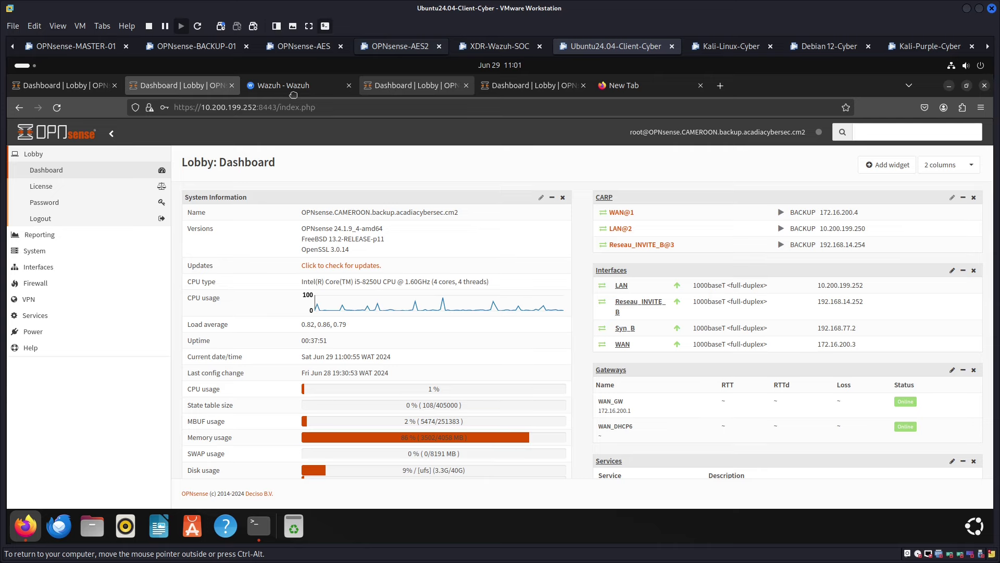
drag(412, 86, 299, 86)
drag(529, 89, 411, 88)
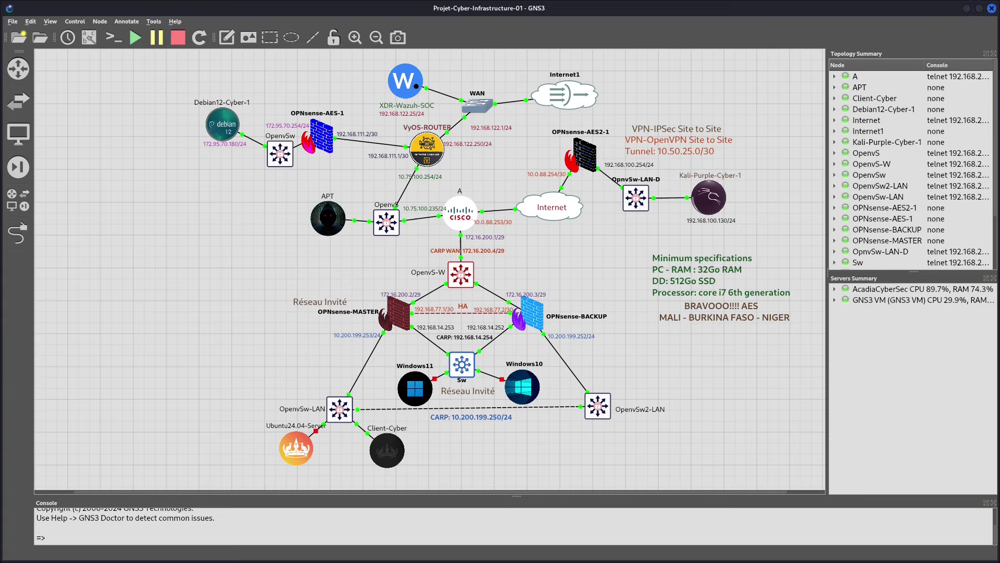
key(alt+Tab)
key(alt+Tab)
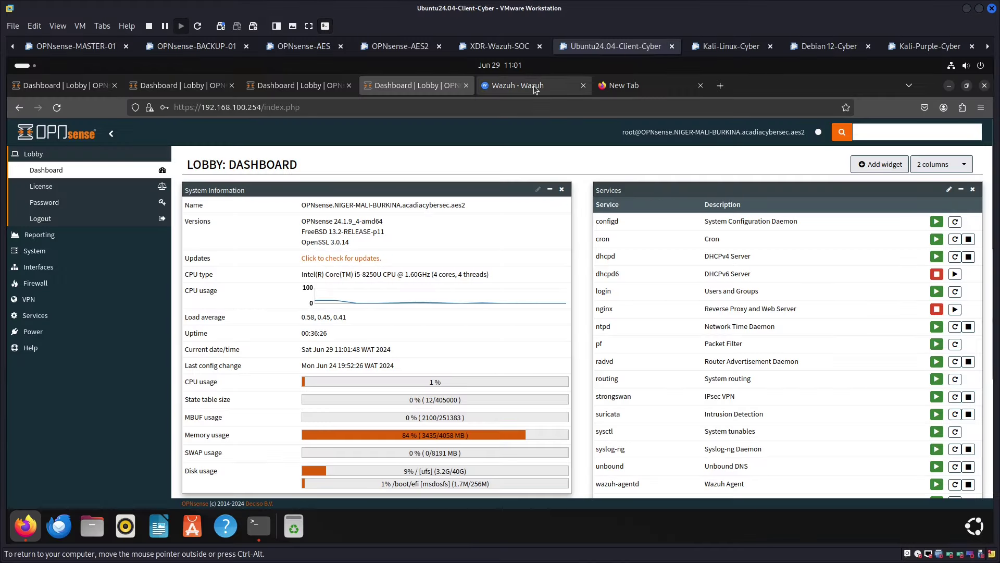
From the Wazuh dashboard, open the Agents list showing the four active OPNsense firewalls
click(535, 90)
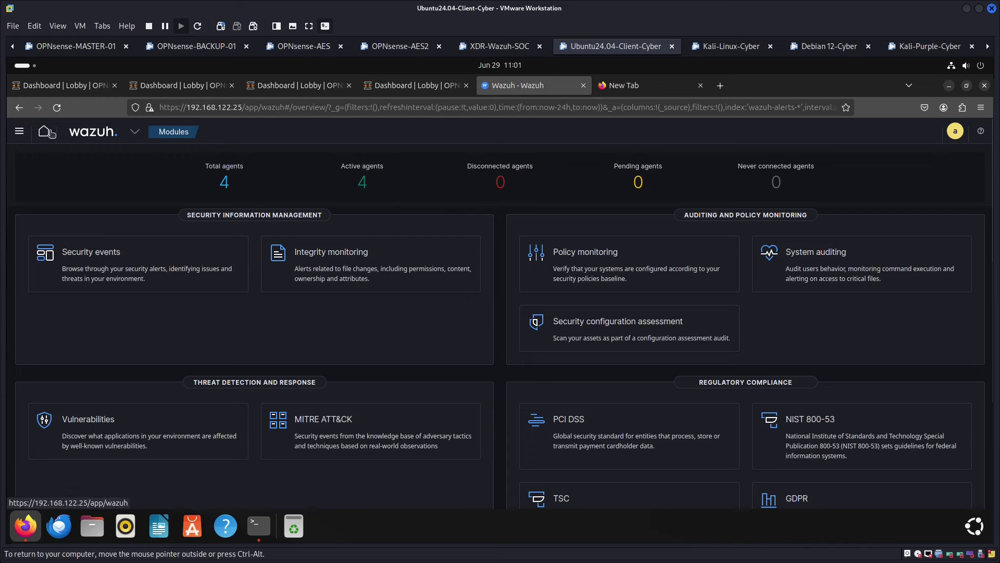
click(224, 181)
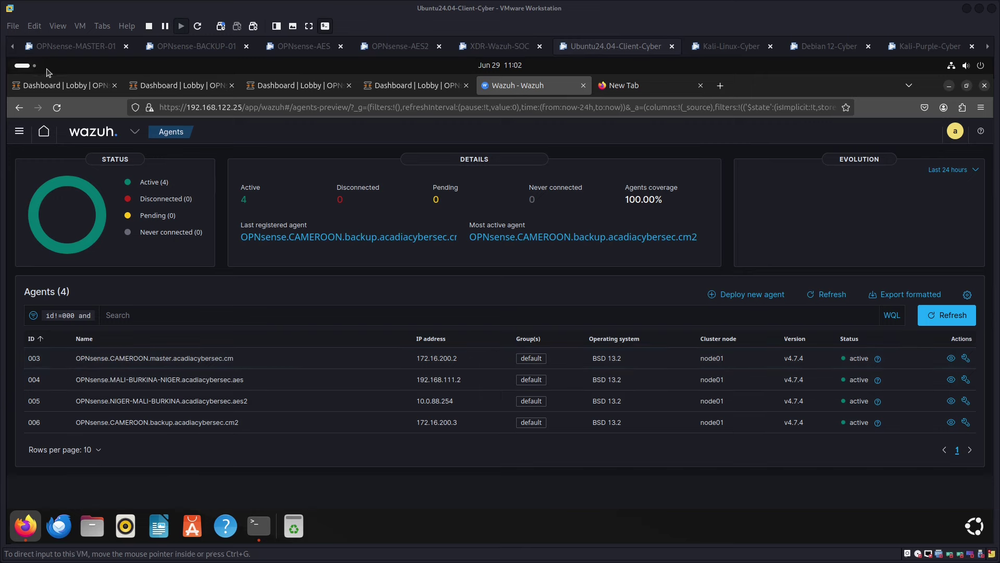
click(61, 88)
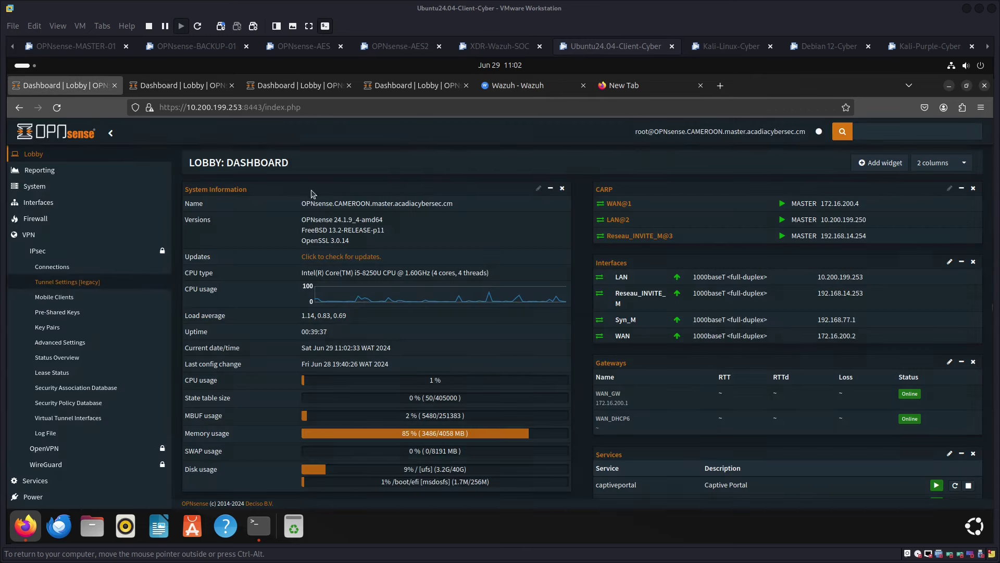
drag(303, 203, 471, 215)
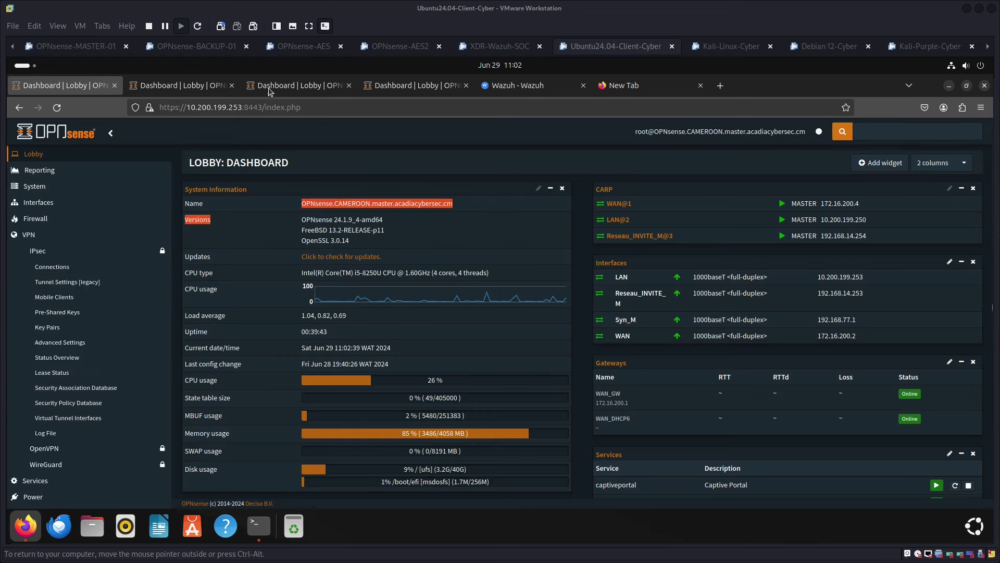
click(524, 86)
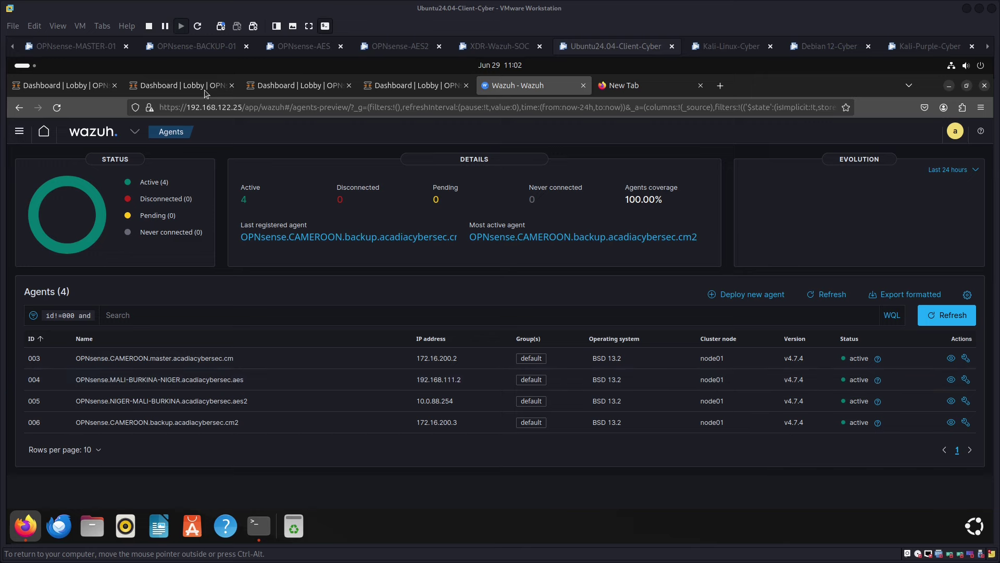
click(284, 86)
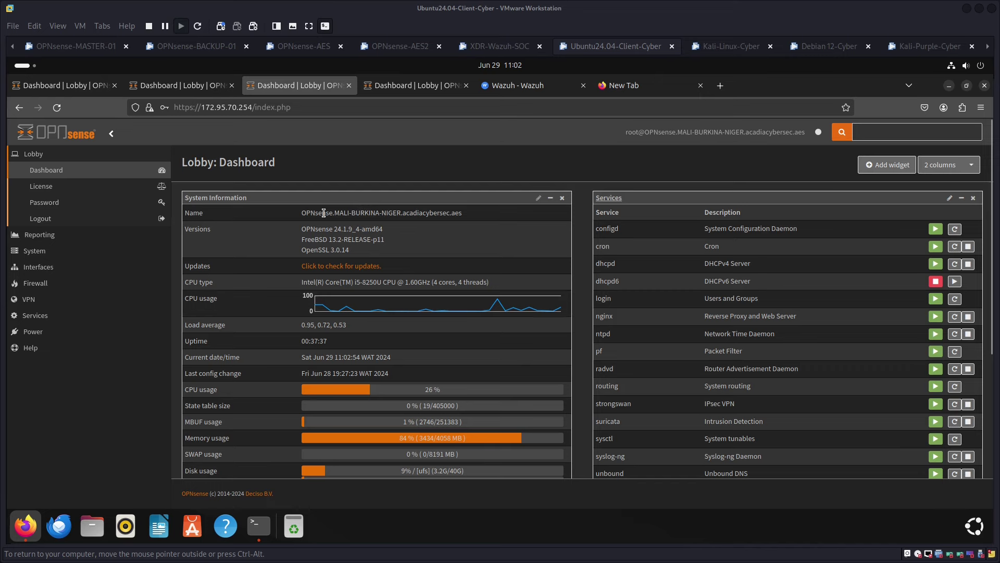
drag(298, 216, 467, 215)
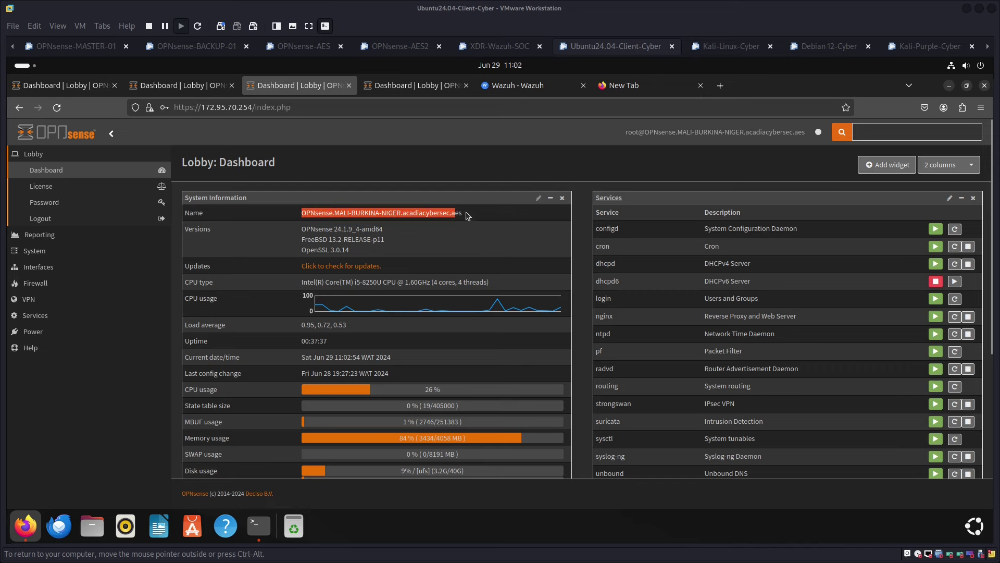
click(521, 86)
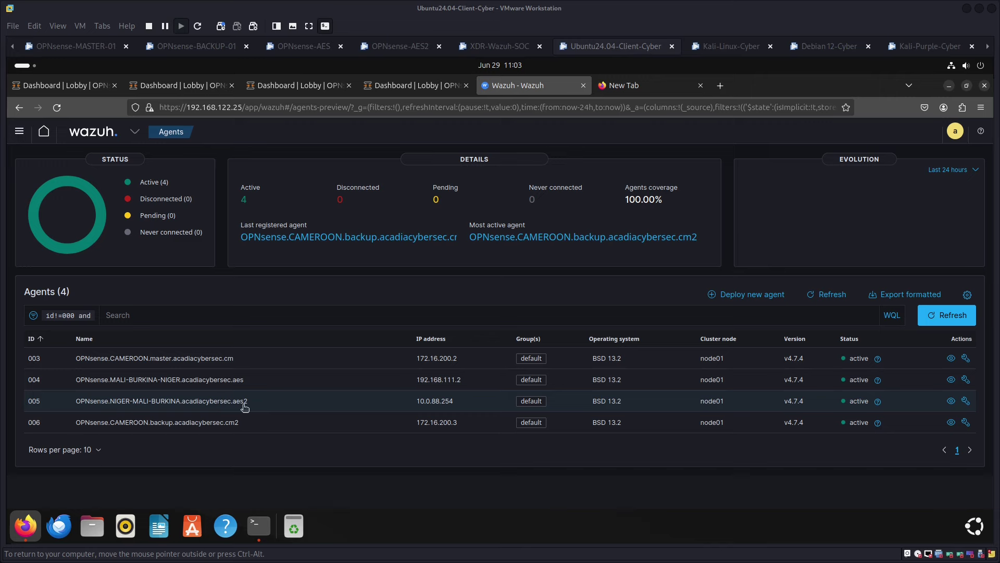
click(411, 83)
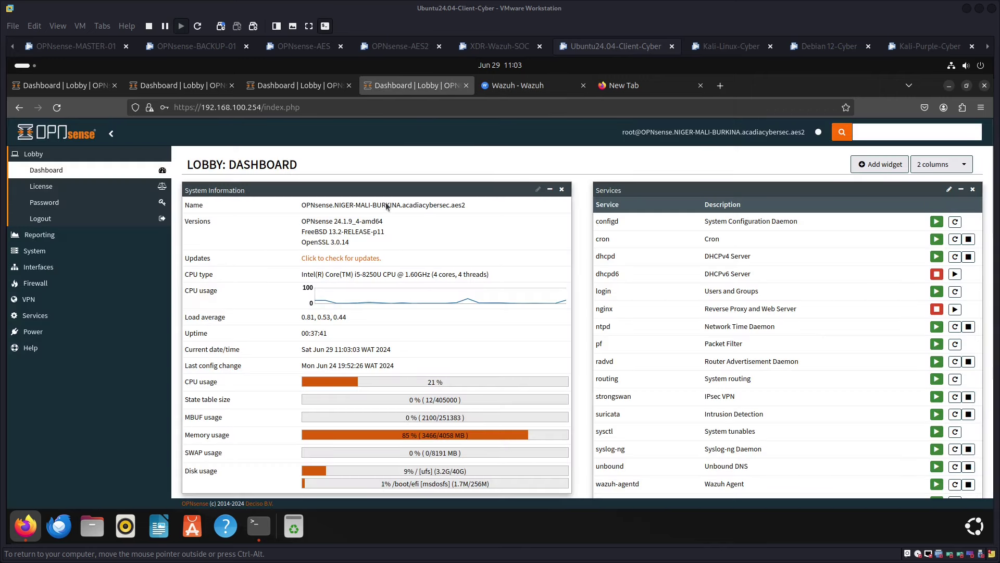
drag(470, 206, 335, 205)
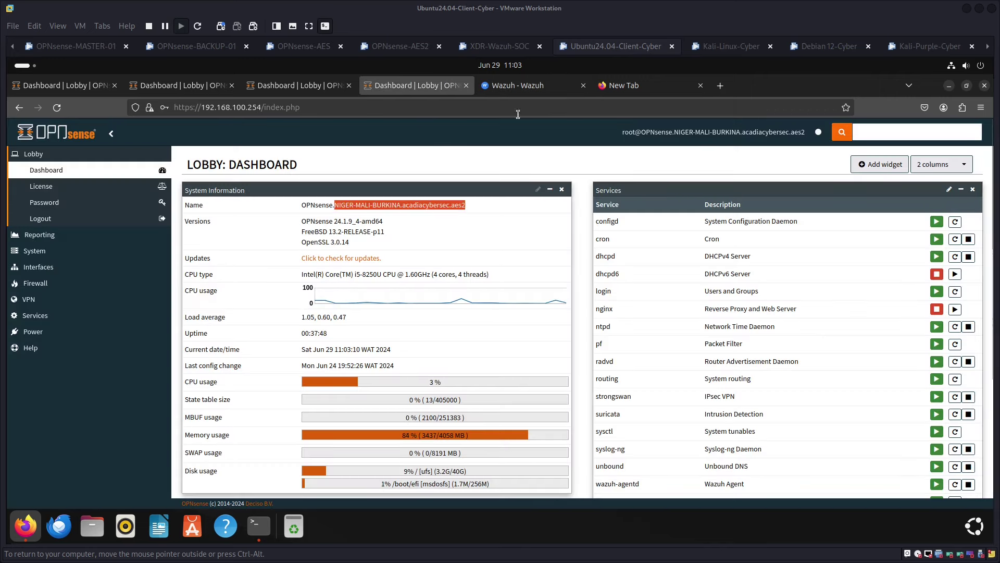
click(522, 89)
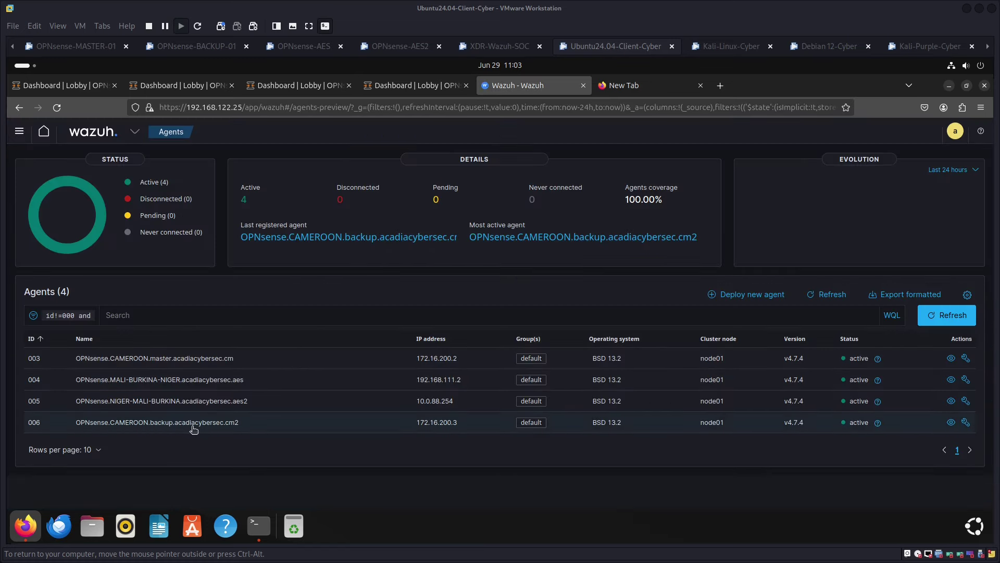
click(170, 86)
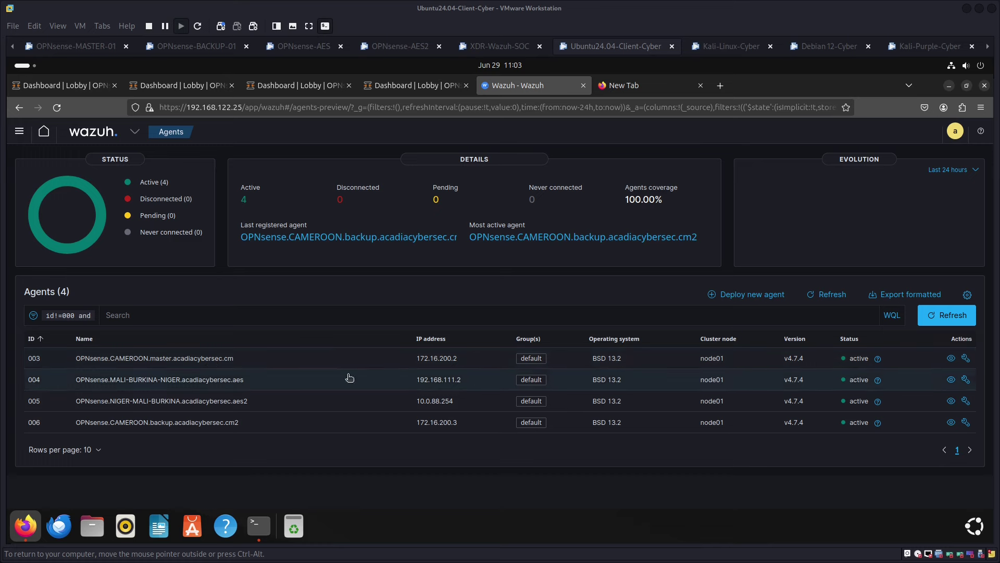
right_click(229, 363)
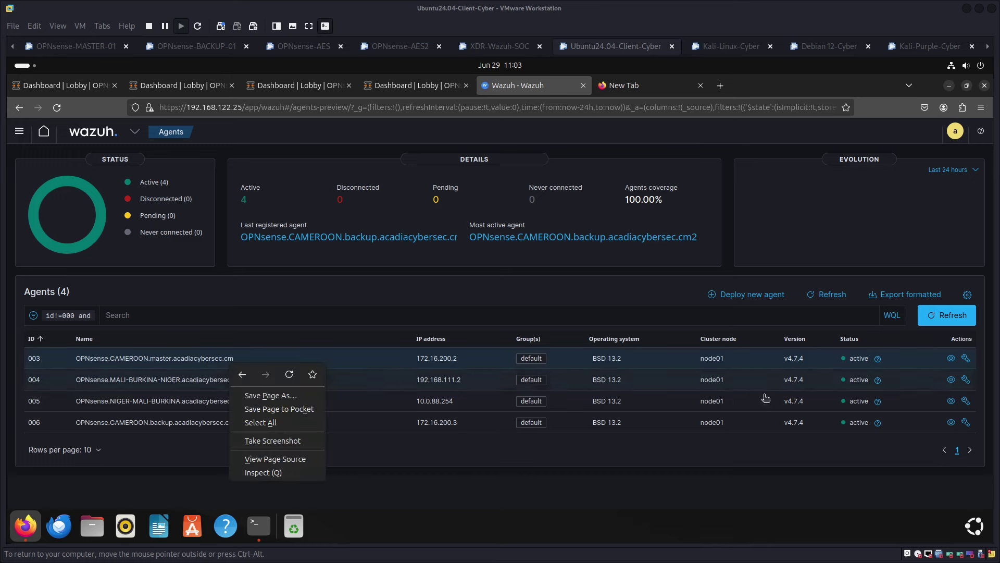
click(948, 361)
right_click(951, 362)
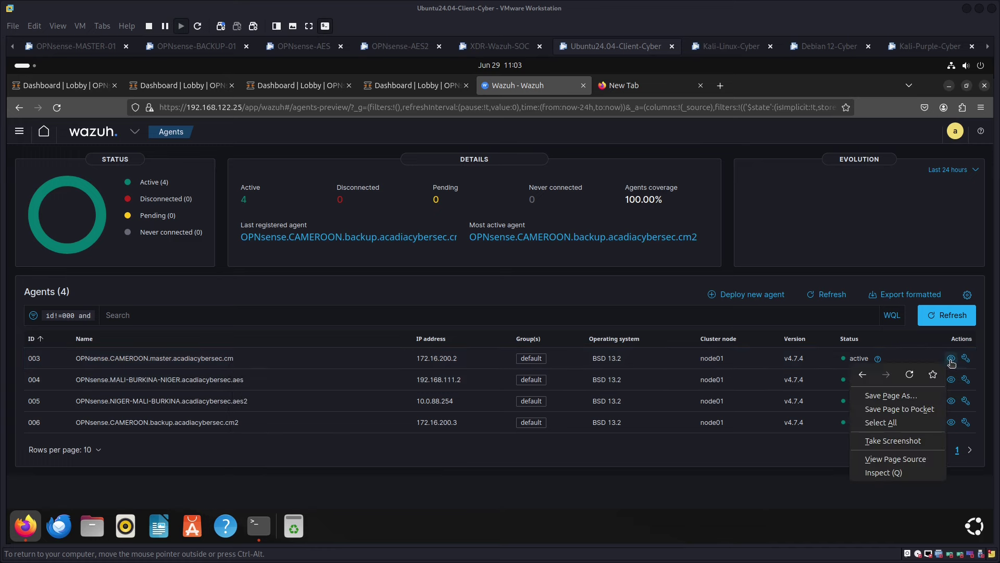
click(700, 509)
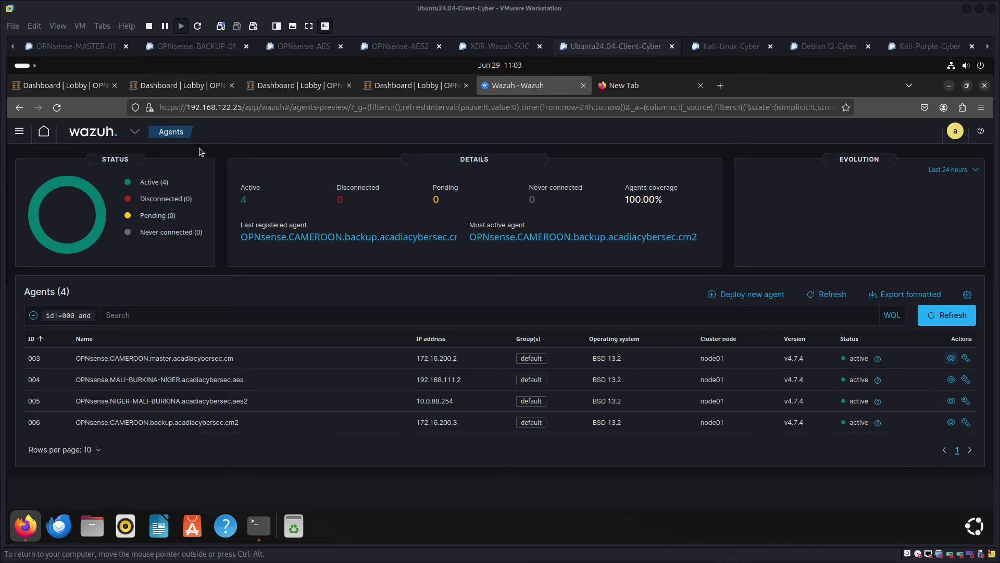
click(283, 107)
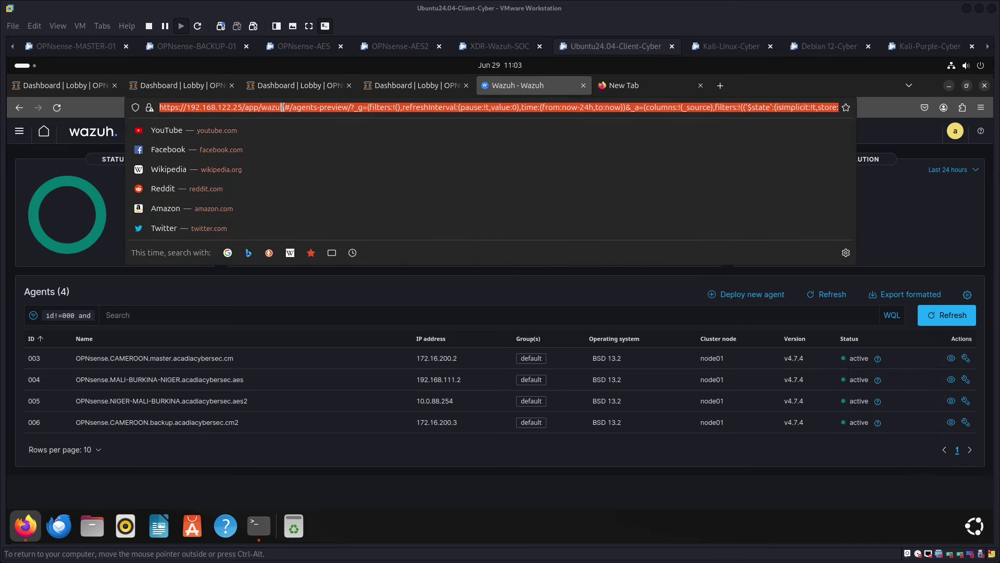
Google 'Data Loss Prevention (DLP)' in the new tab, then close that results tab
click(650, 93)
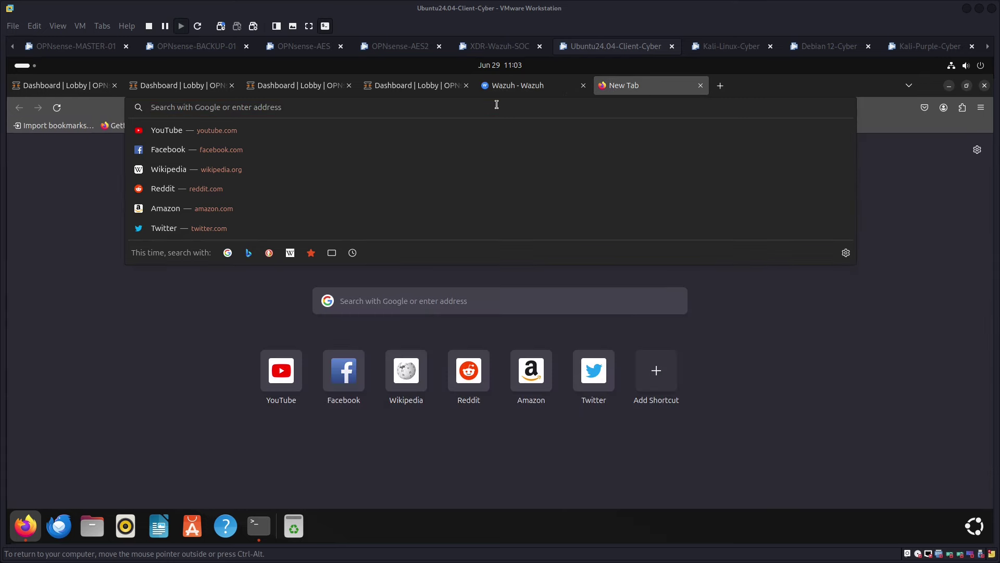
text(Data Loss Prevention (DLP) veille à ce que les utilisateurs n'envoient pas d'informations sensibl)
key(Return)
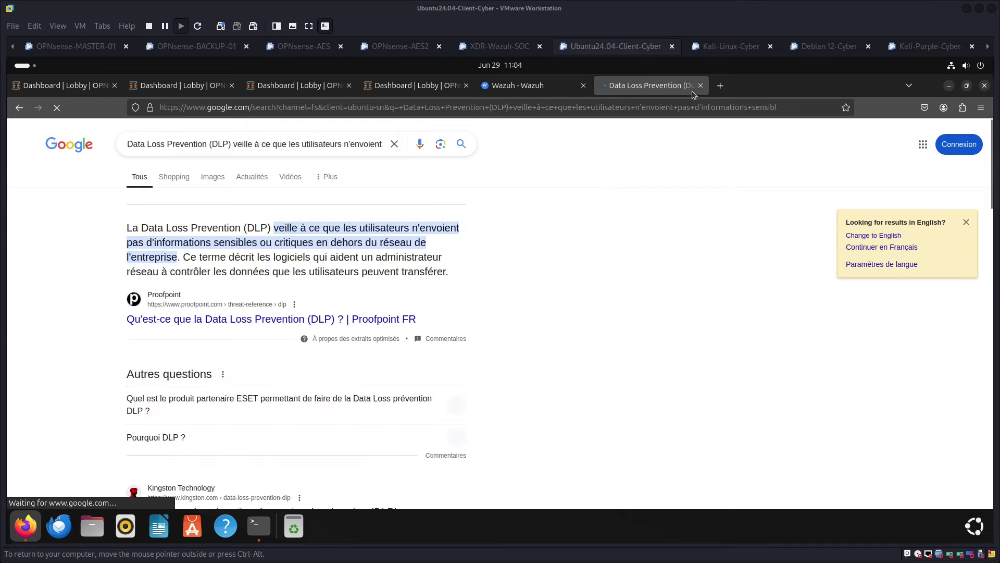
click(701, 85)
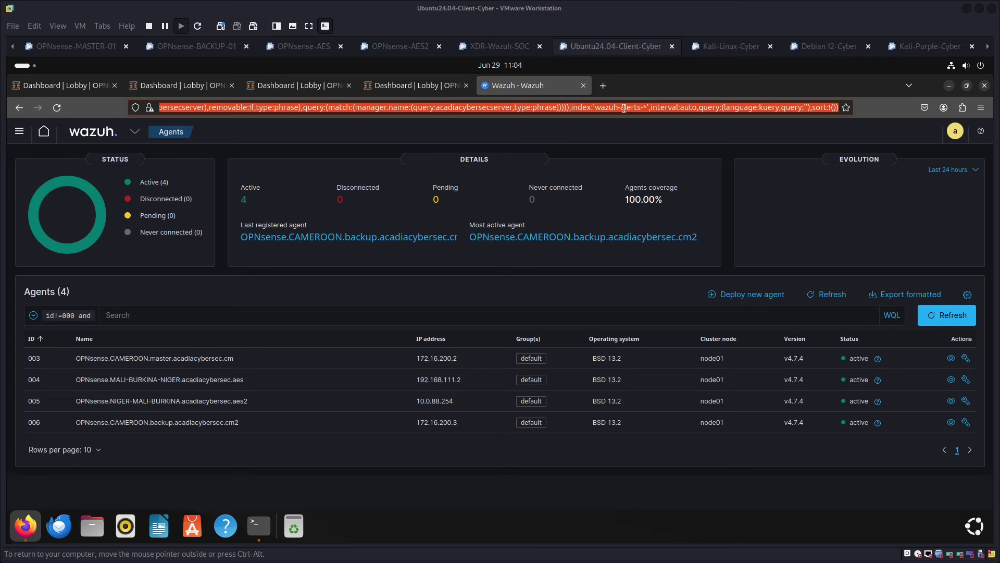
Open Wazuh home in a background tab and select agent 003's name in the list
click(45, 134)
middle_click(43, 133)
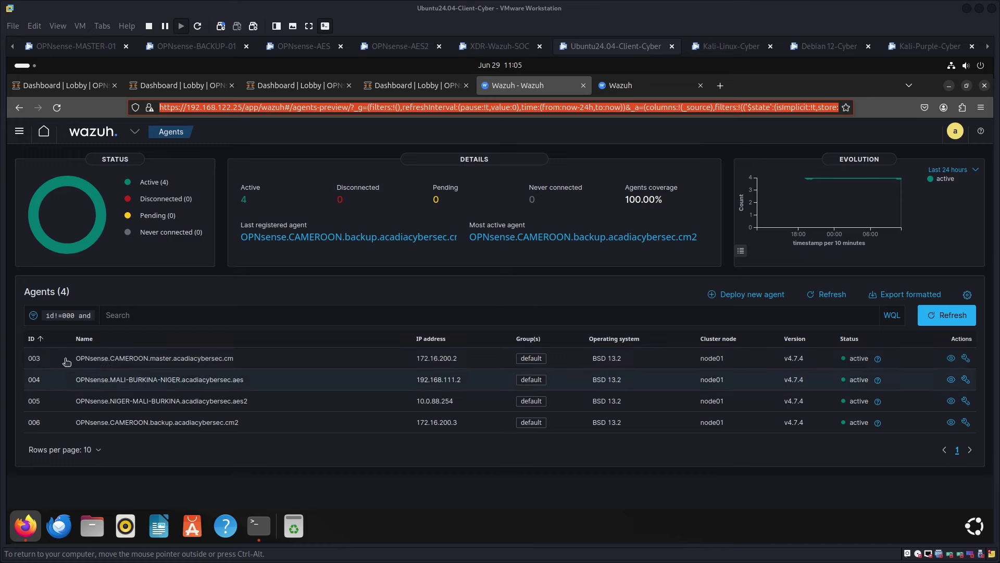
click(168, 364)
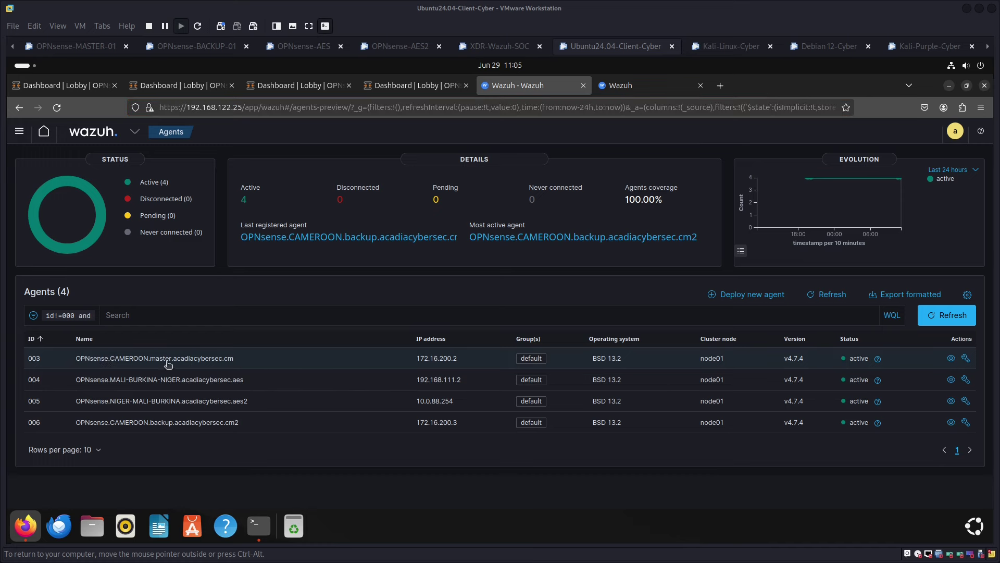
triple_click(168, 364)
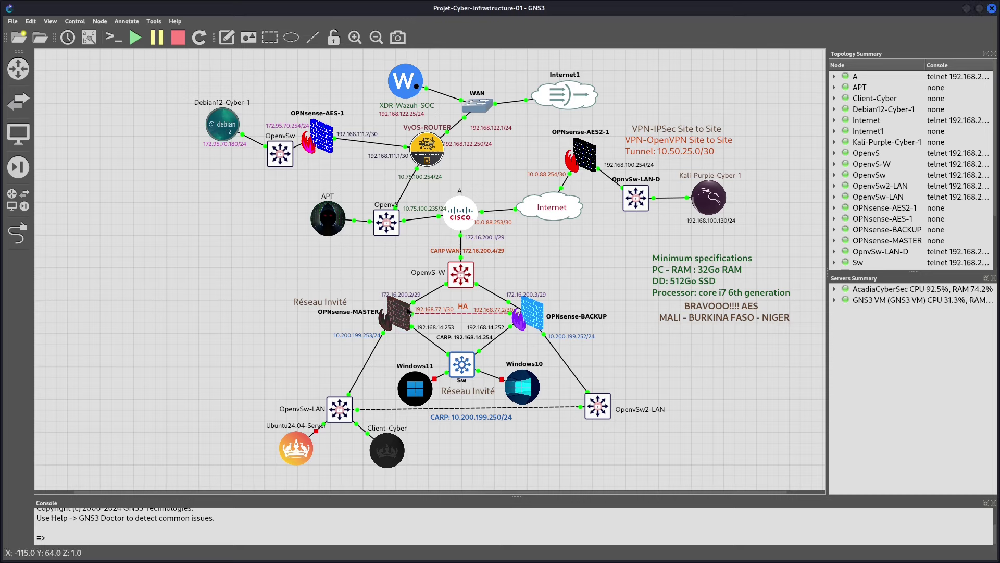
View the OPNsense-MASTER node info in GNS3, then return to VMware Workstation
mouse_move(408, 306)
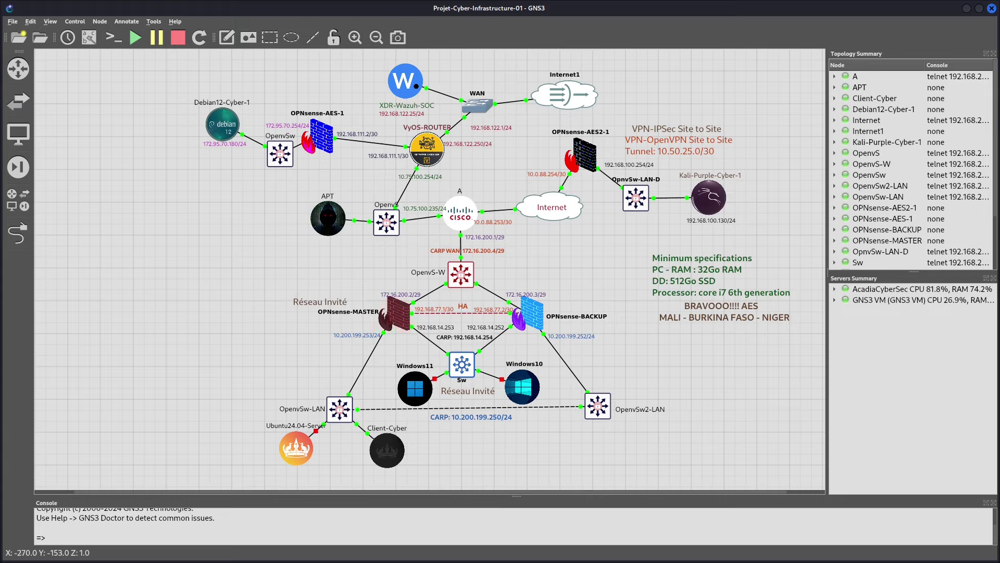
key(alt+Tab)
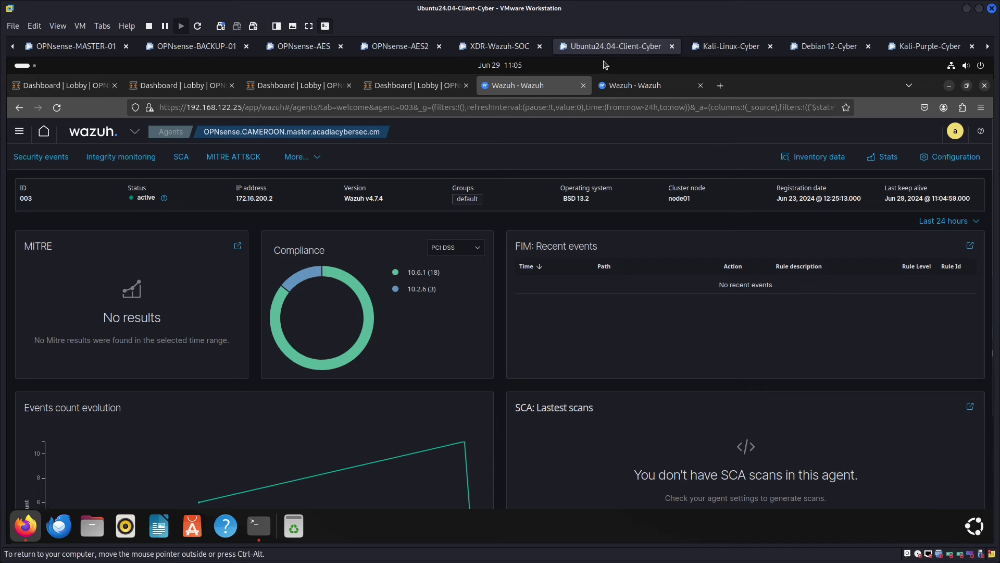
Log in to the Kali-Linux-Cyber VM with the account password
click(731, 47)
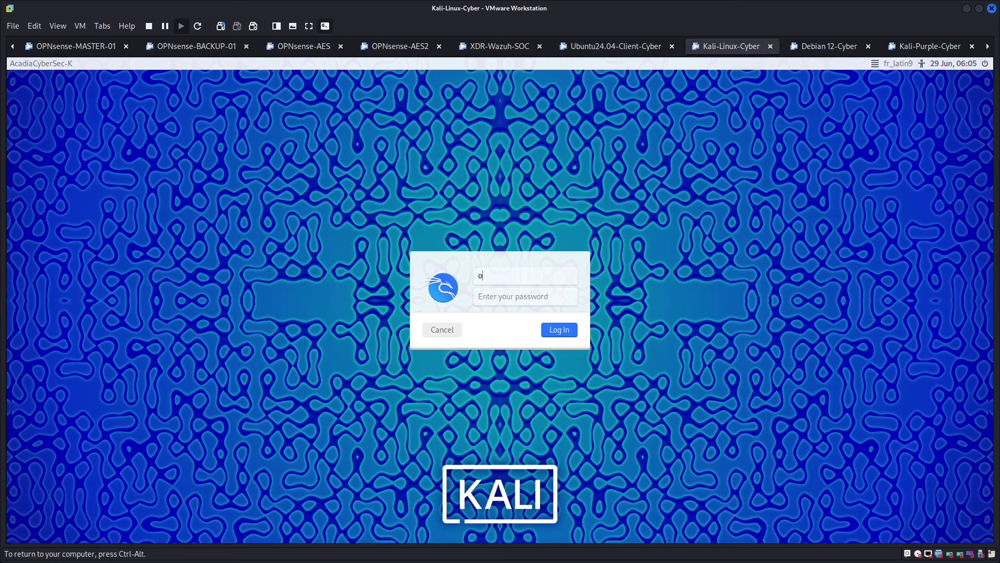
key(Tab)
key(Return)
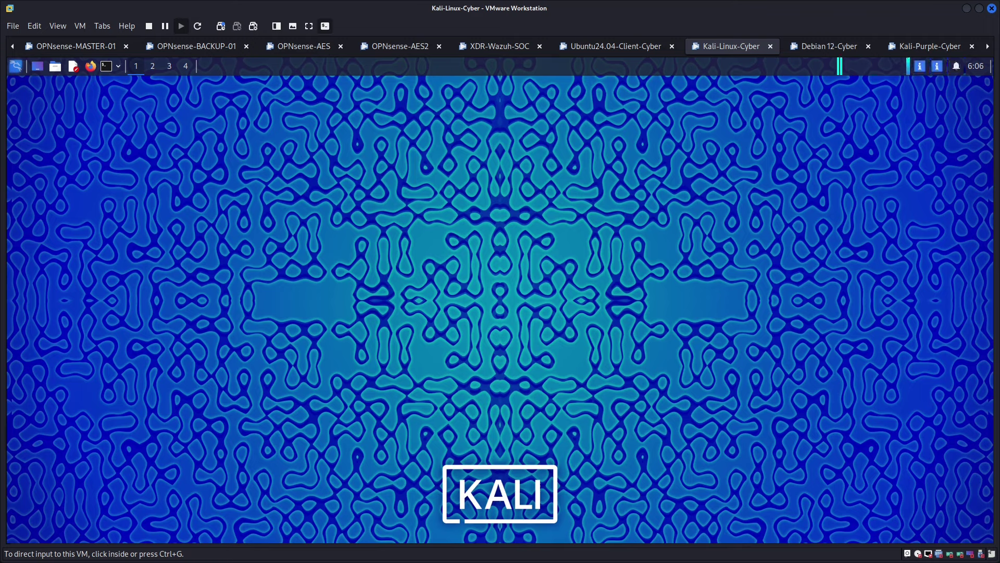
Check the GNS3 topology, then submit 'sudo nmap -sS 172.16.200.2' in the Kali terminal
key(alt+Tab)
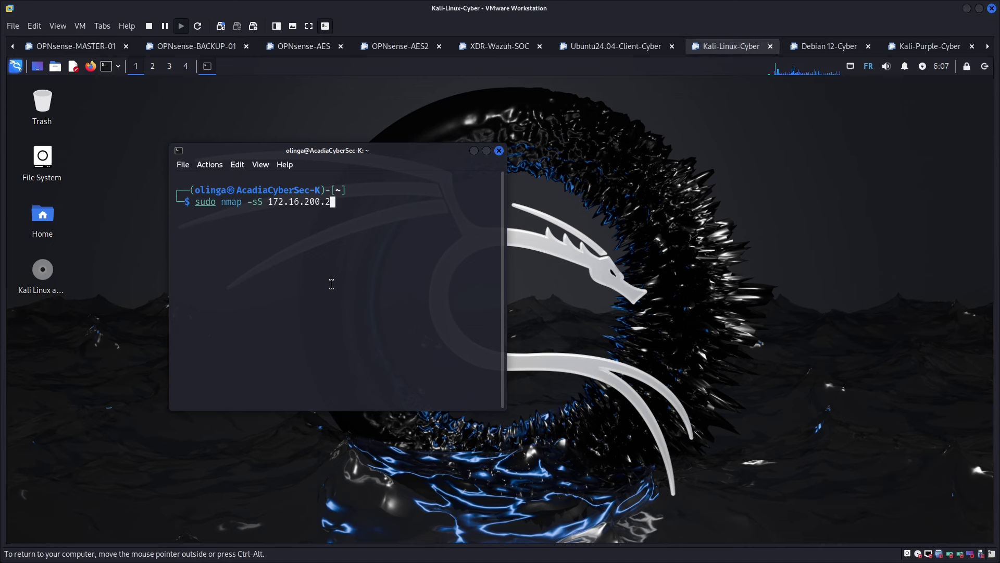
key(Return)
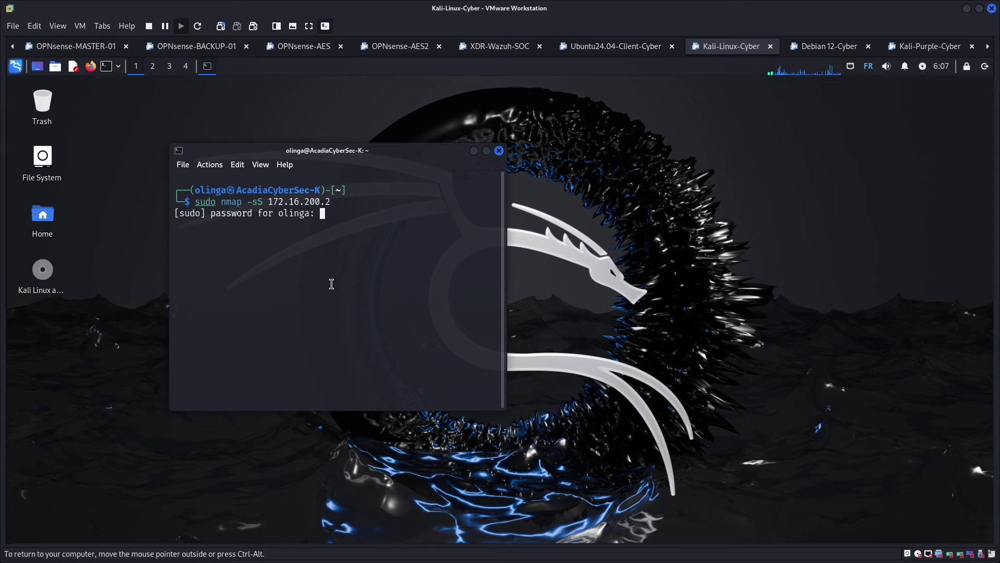
Enter the sudo password to start the scan, widen the terminal, then switch to the Ubuntu client VM
key(Return)
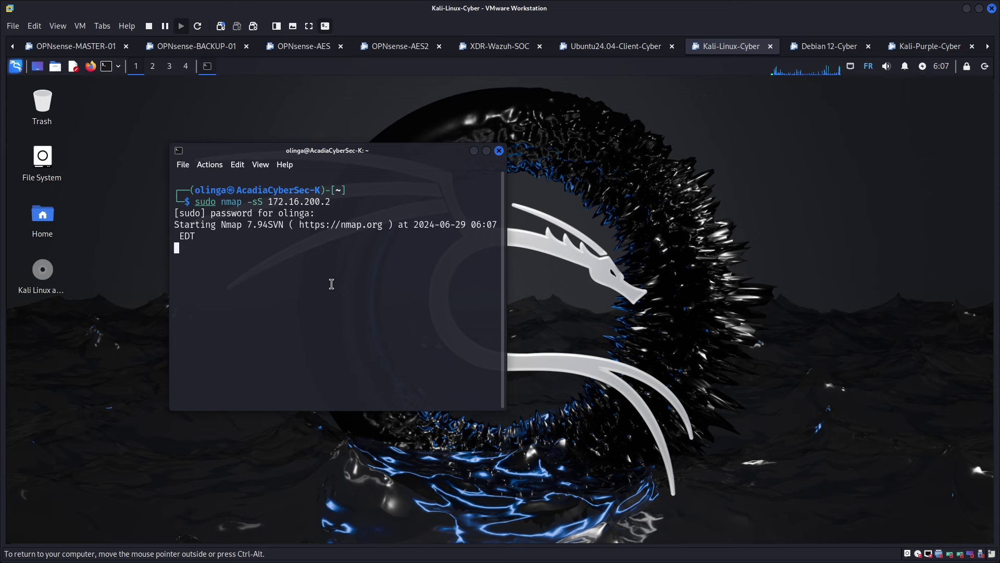
drag(503, 409, 791, 440)
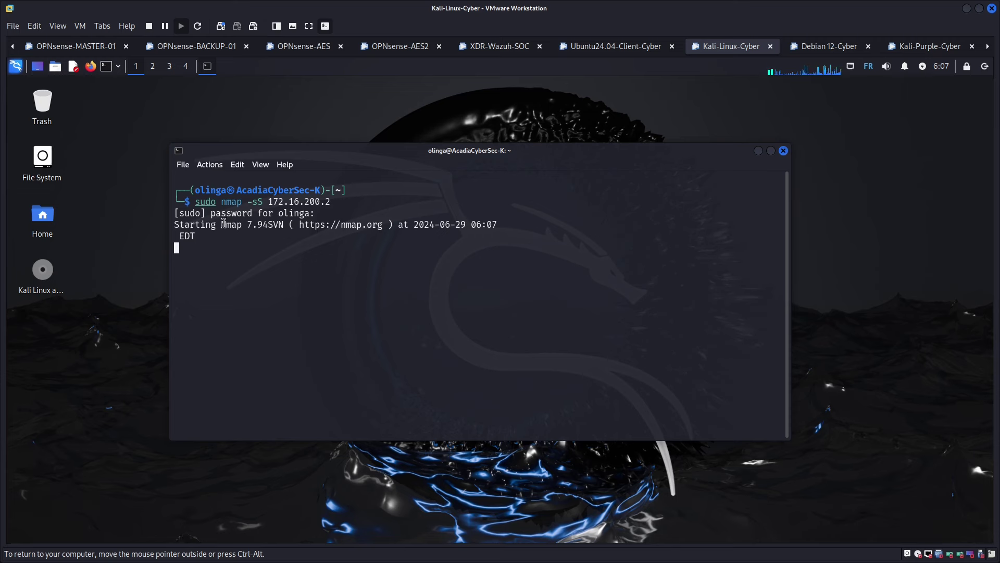
drag(222, 224, 393, 289)
click(487, 272)
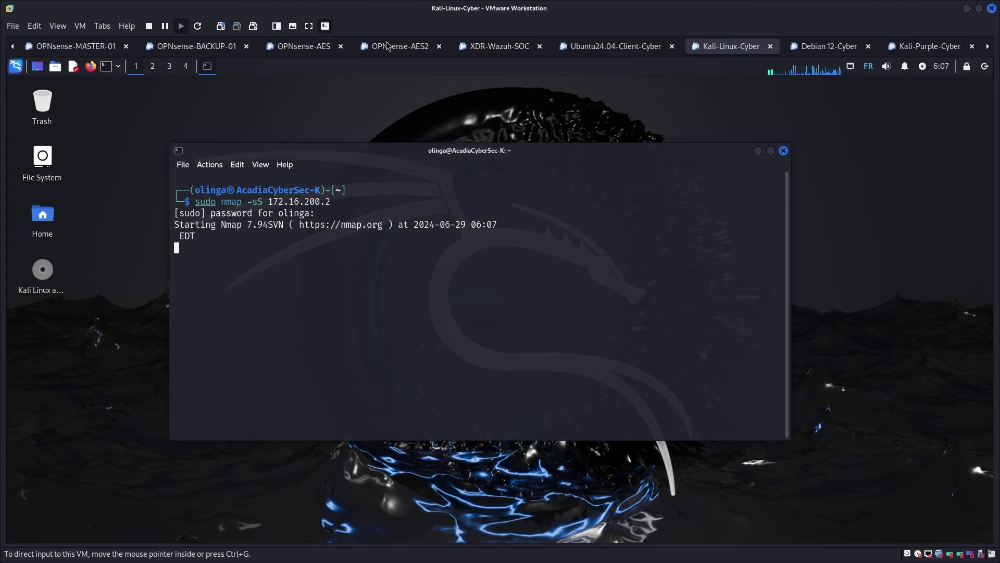
click(599, 47)
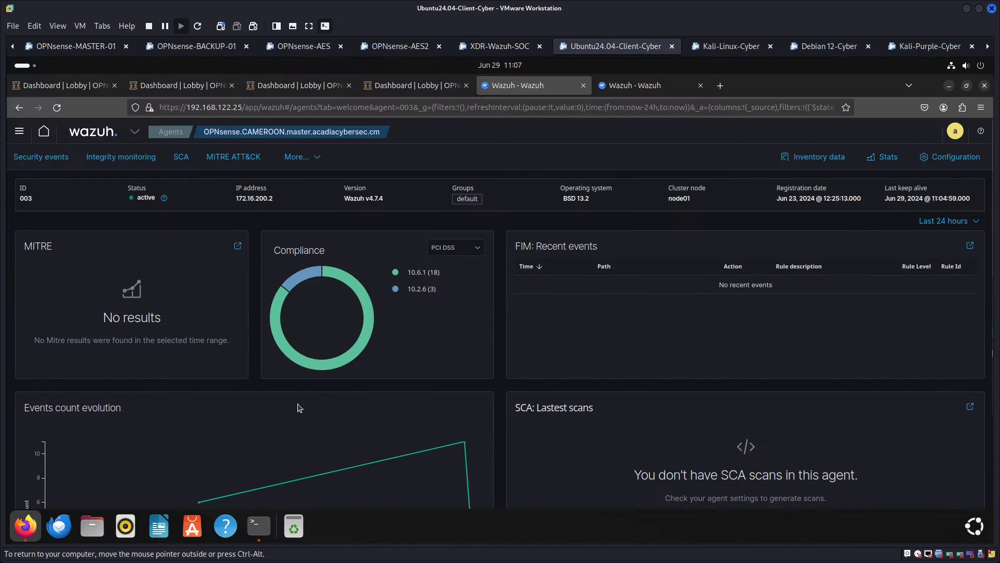
Show the CAMEROON master firewall's 'Dashboard | Lobby | OPNsense' tab
click(71, 86)
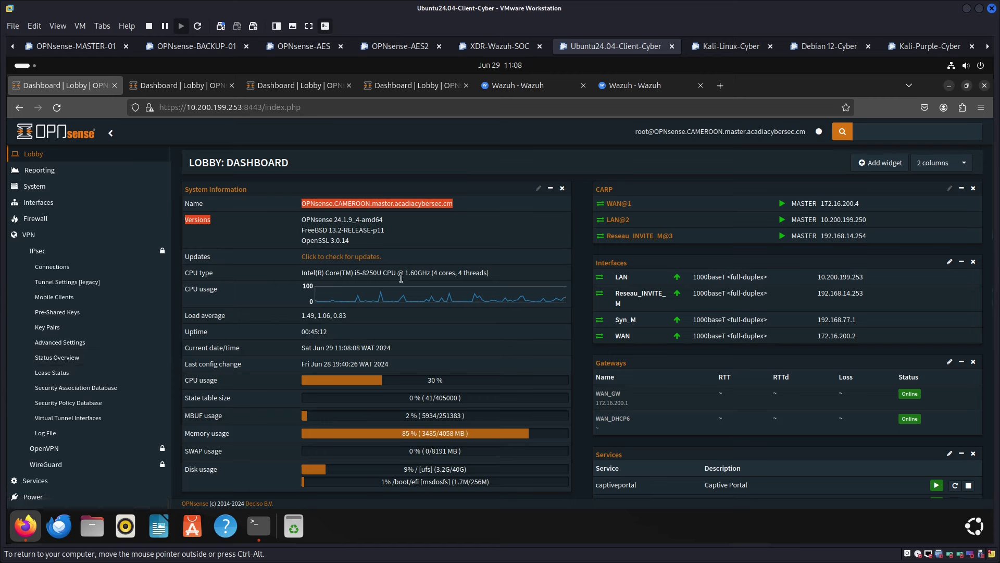
click(714, 48)
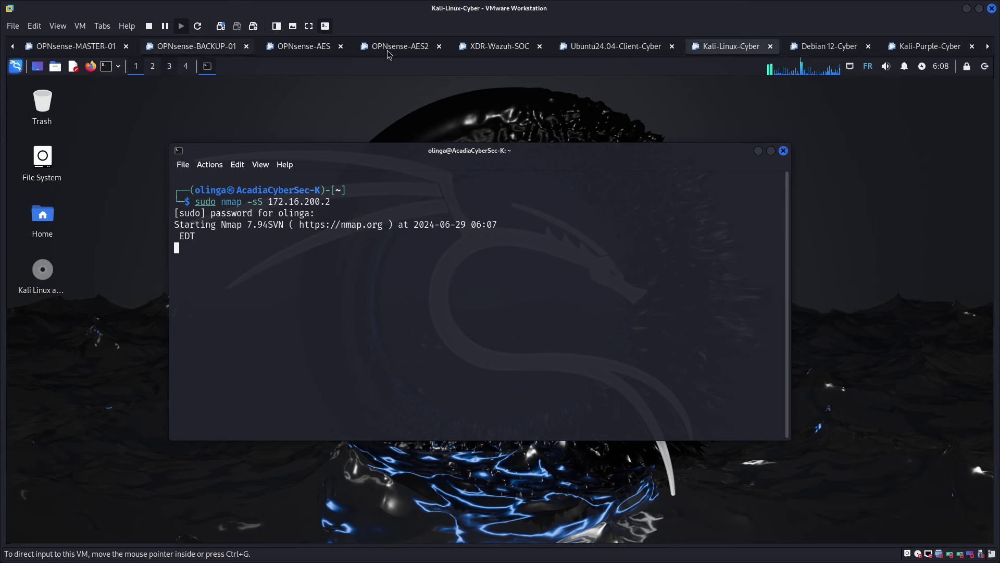
click(601, 47)
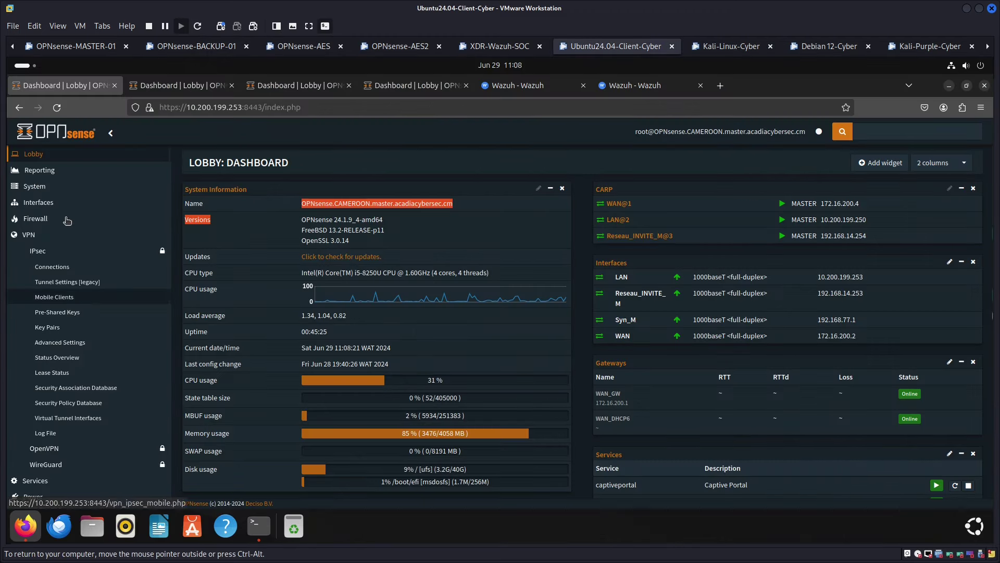
scroll(88, 445, down, 1)
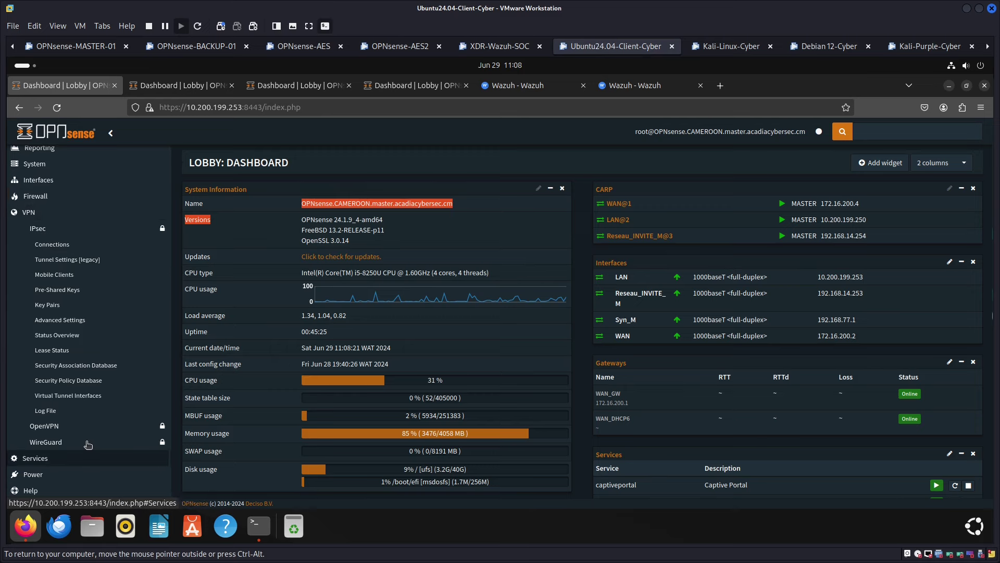
scroll(87, 445, down, 5)
Open Services > Intrusion Detection > Administration in a new tab and switch to it
click(46, 458)
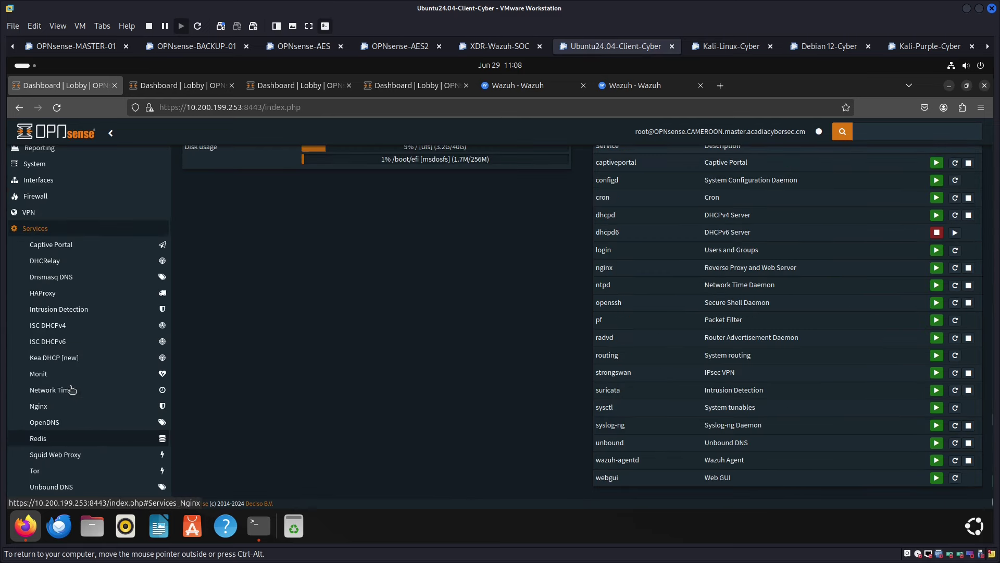
click(80, 310)
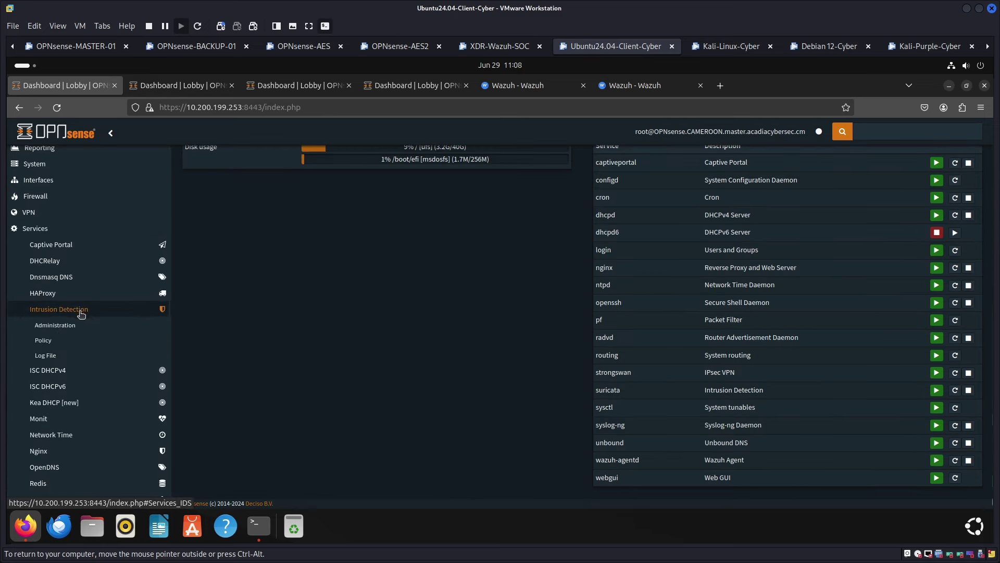
right_click(62, 329)
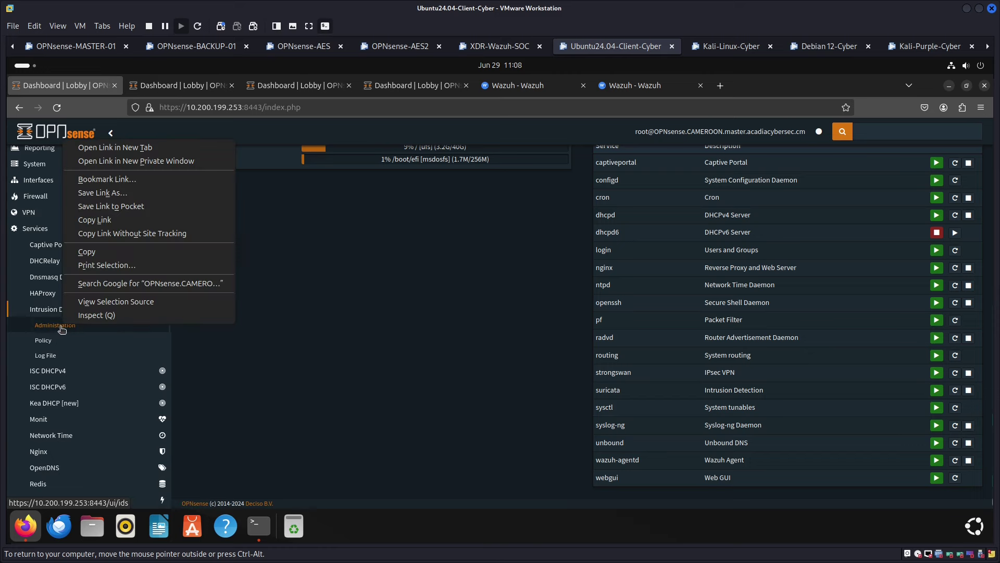
click(124, 148)
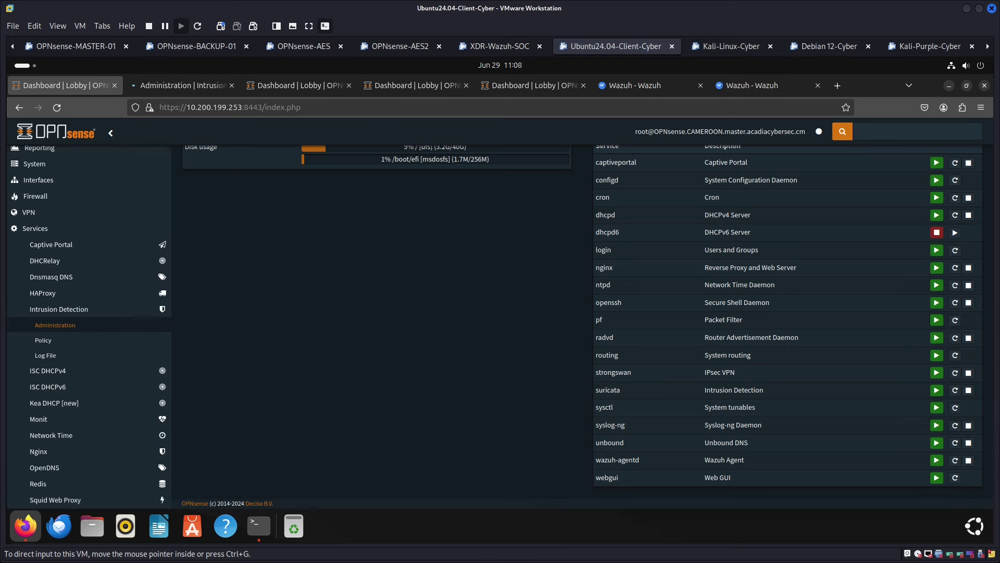
key(ctrl+Tab)
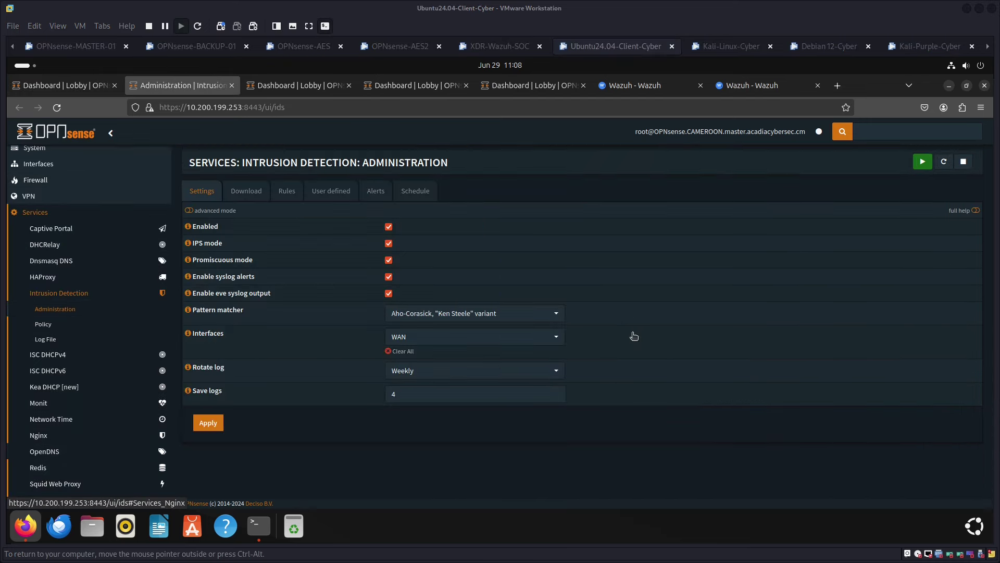
Review the OPNsense IDS alerts, highlighting attacker source 10.75.100.240, then move to Wazuh
click(376, 192)
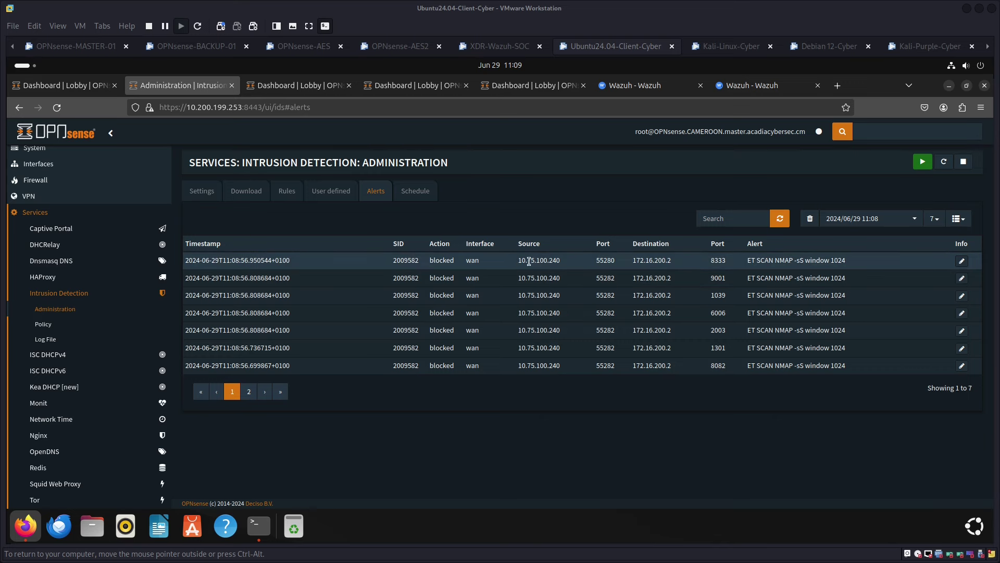
drag(518, 260, 564, 265)
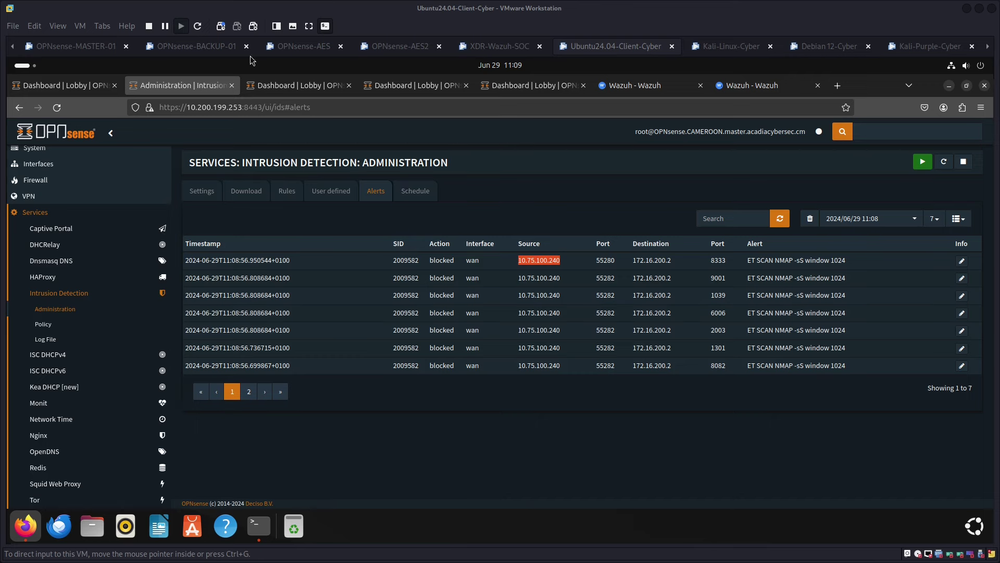
key(alt+Tab)
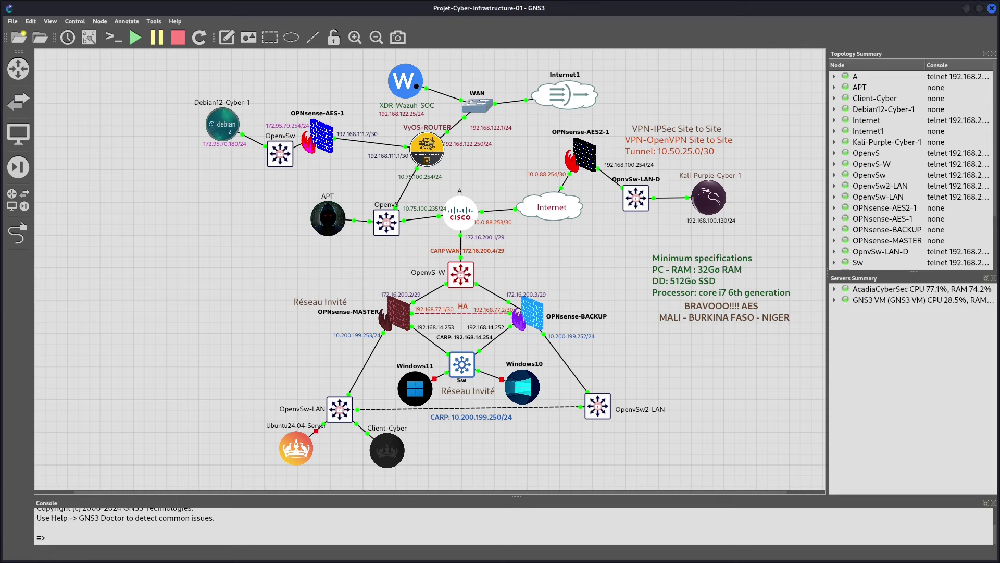
key(alt+Tab)
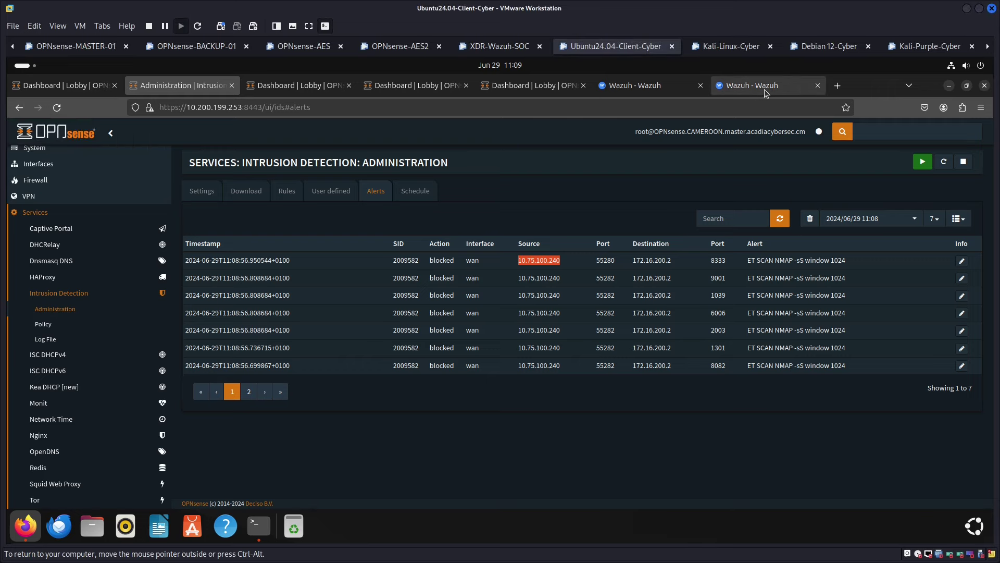
click(737, 87)
Open agent 003's Security events and scroll to the Suricata ET SCAN alerts table
click(640, 89)
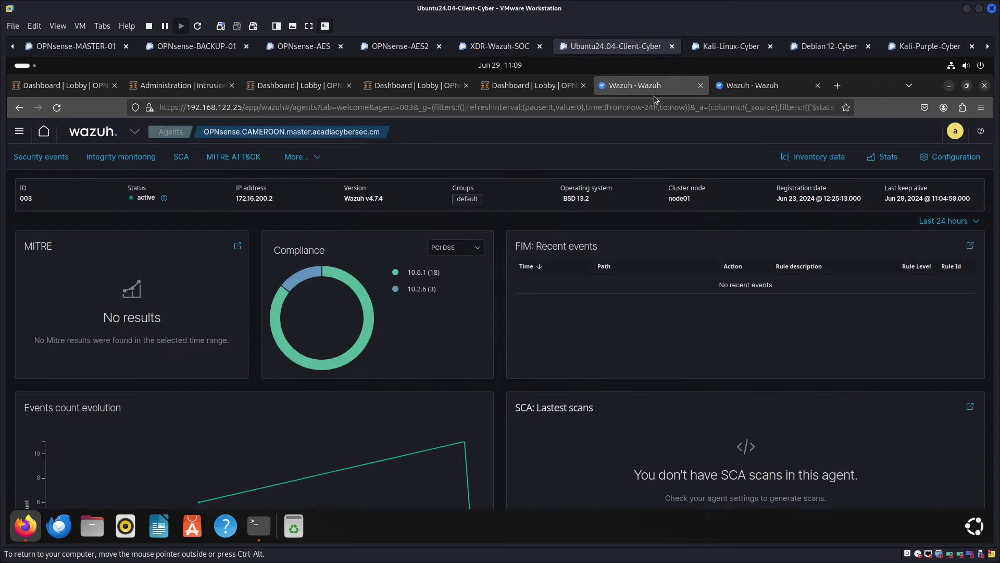
click(53, 159)
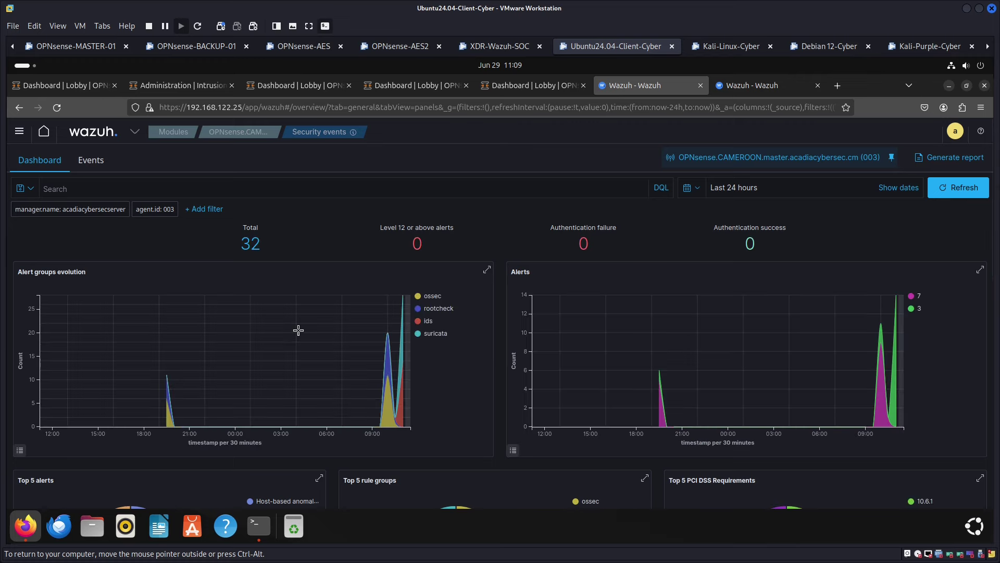
scroll(313, 327, down, 4)
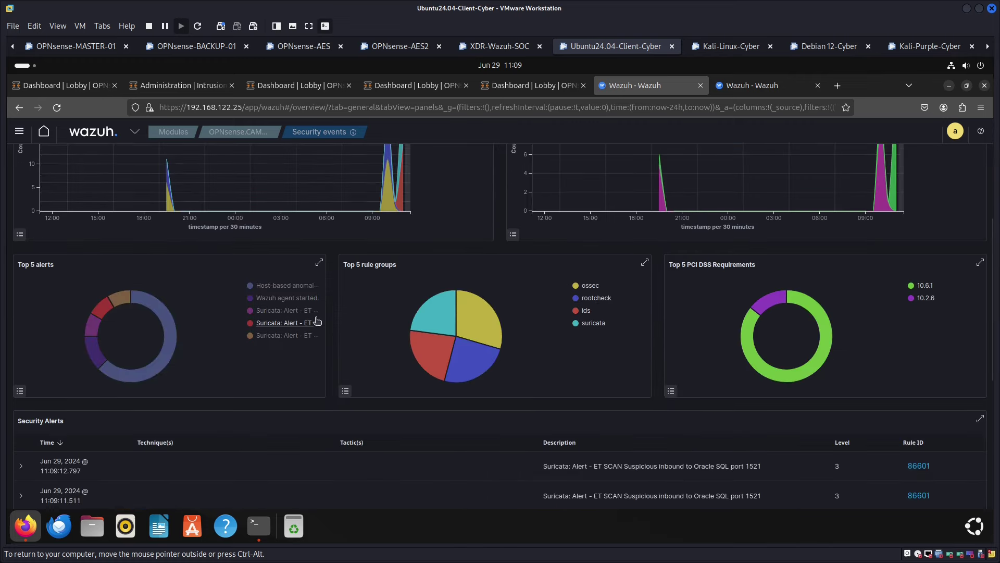
scroll(353, 339, down, 4)
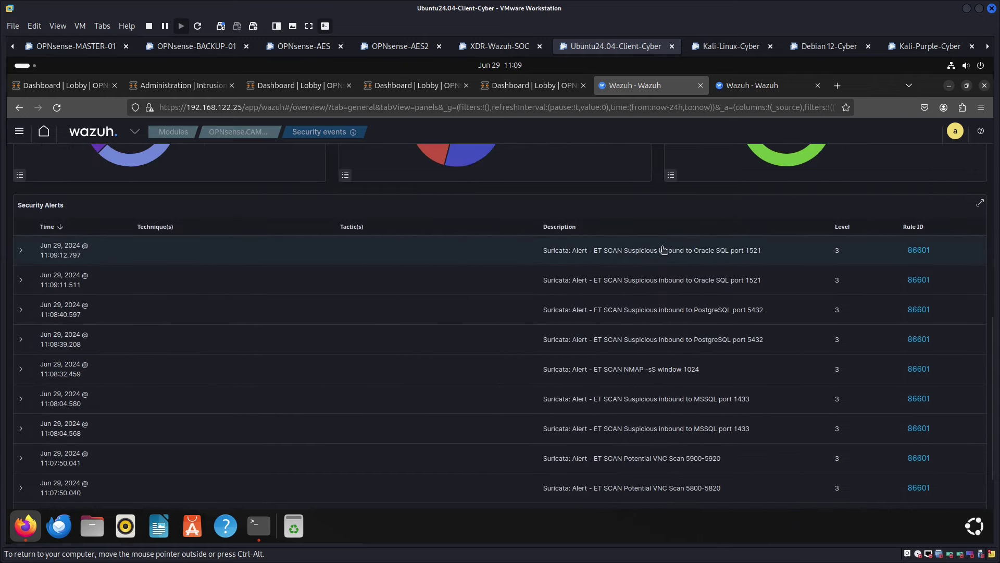
Expand the Oracle SQL port 1521 alert, highlighting agent IP 172.16.200.2 and source 10.75.100.240
click(610, 259)
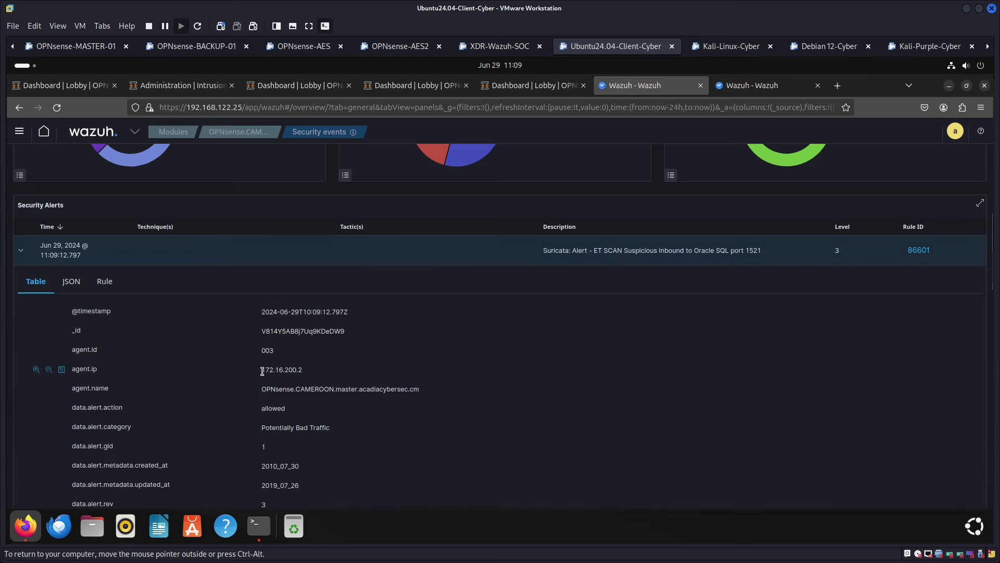
drag(262, 371, 315, 370)
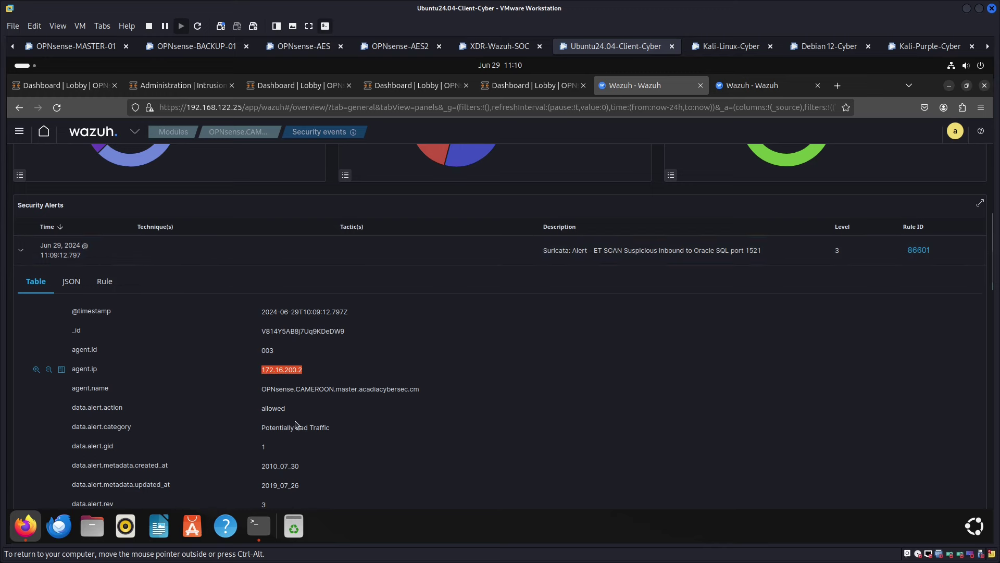
scroll(299, 446, down, 8)
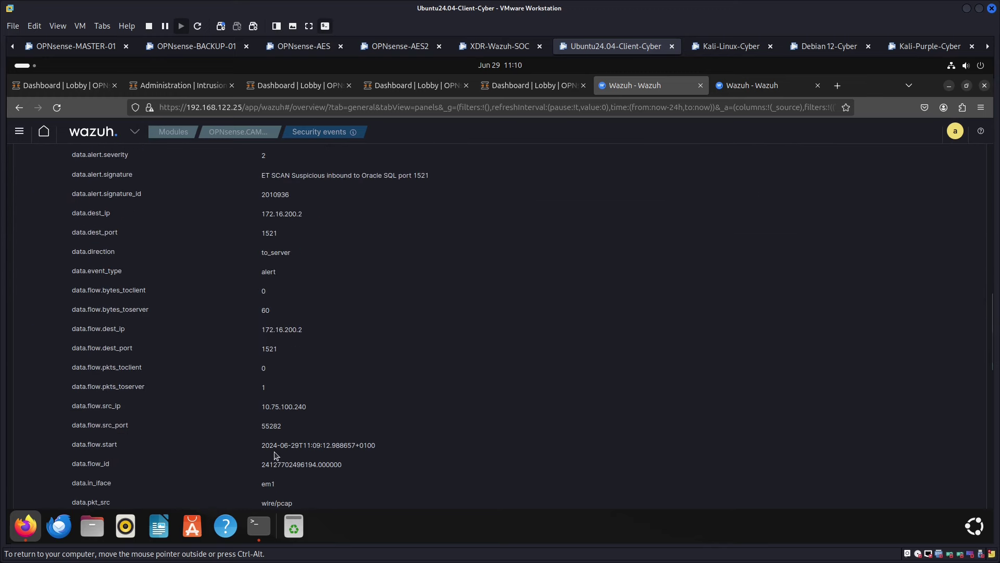
scroll(295, 466, down, 4)
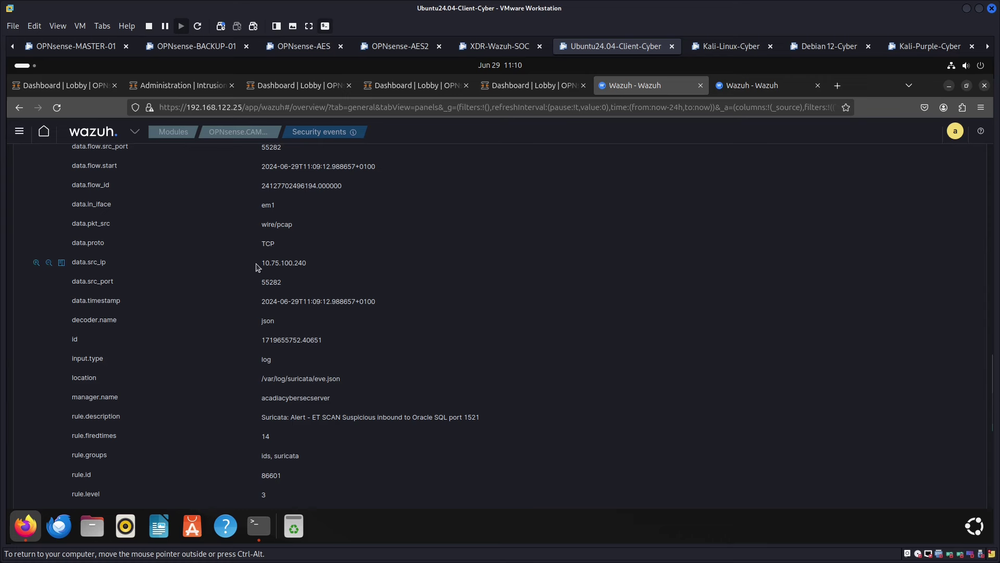
drag(259, 267, 313, 271)
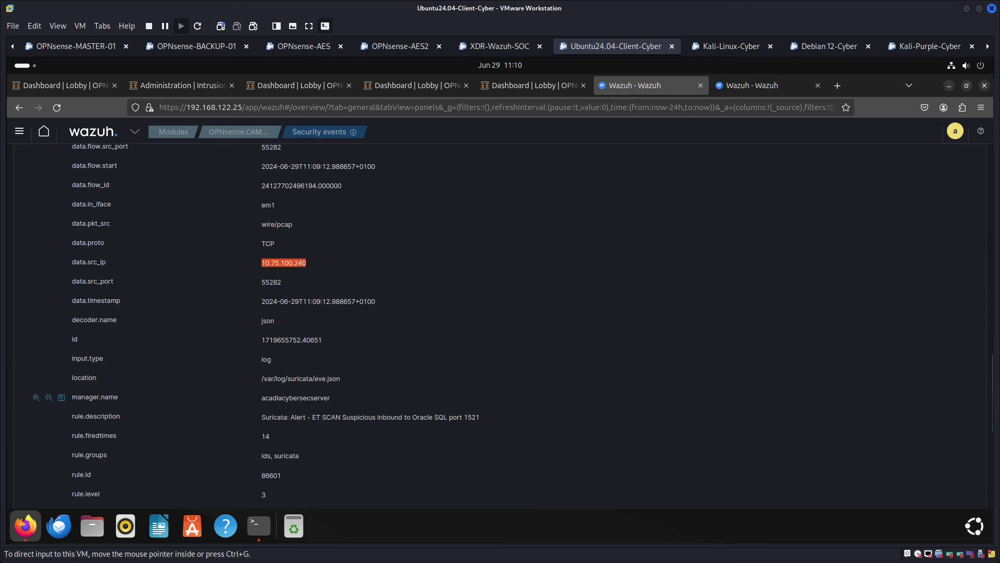
key(alt+Tab)
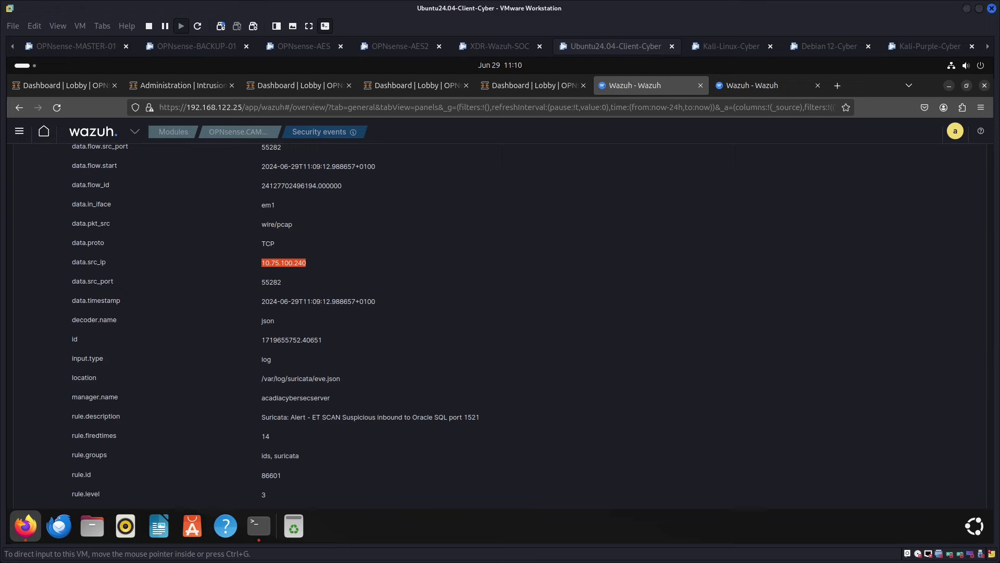
In the Kali terminal, review the finished 172.16.200.2 scan summary showing 1000 filtered ports
click(724, 46)
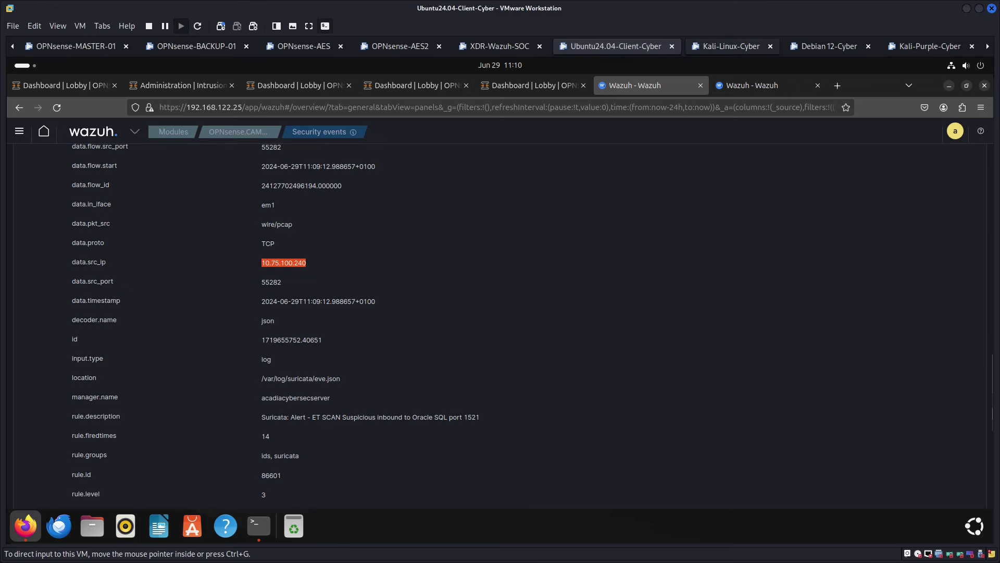
drag(210, 283, 394, 283)
click(283, 307)
drag(254, 309, 306, 317)
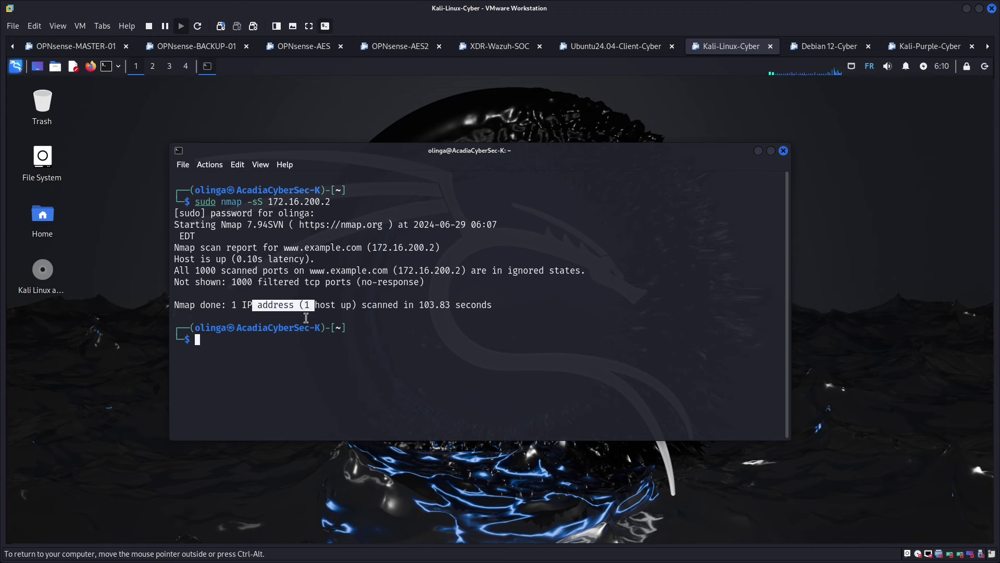
click(272, 360)
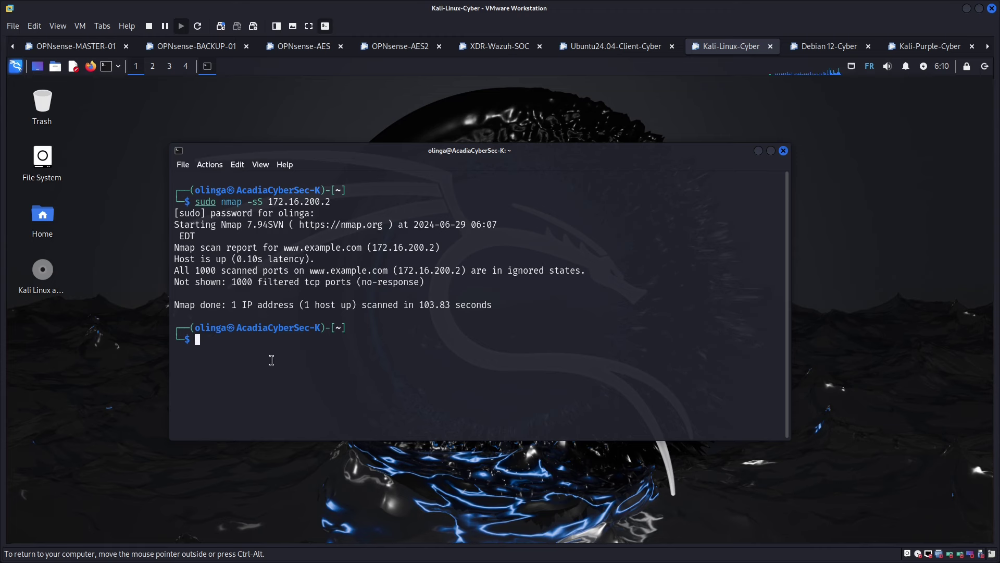
Rerun the sudo nmap -sS scan against target 10.0.88.254
key(Up)
key(BackSpace)
key(BackSpace)
key(BackSpace)
key(BackSpace)
key(BackSpace)
key(BackSpace)
key(BackSpace)
key(BackSpace)
key(BackSpace)
key(BackSpace)
key(BackSpace)
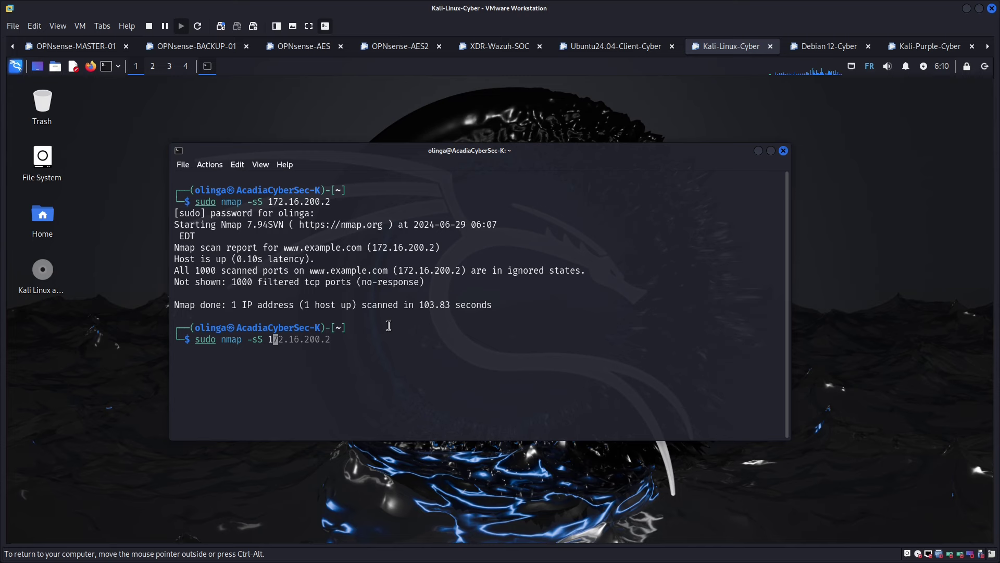
text(0)
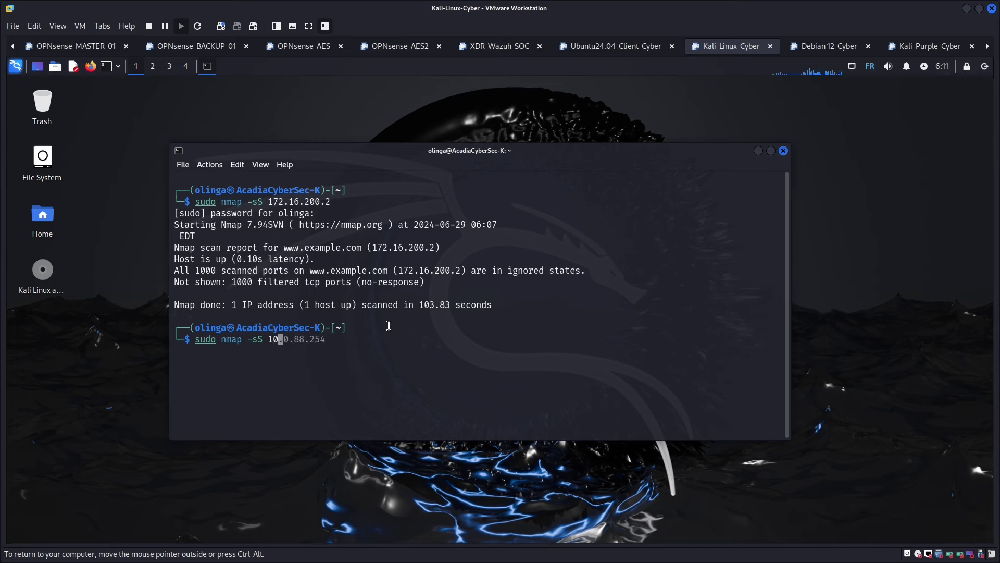
key(Right)
key(Return)
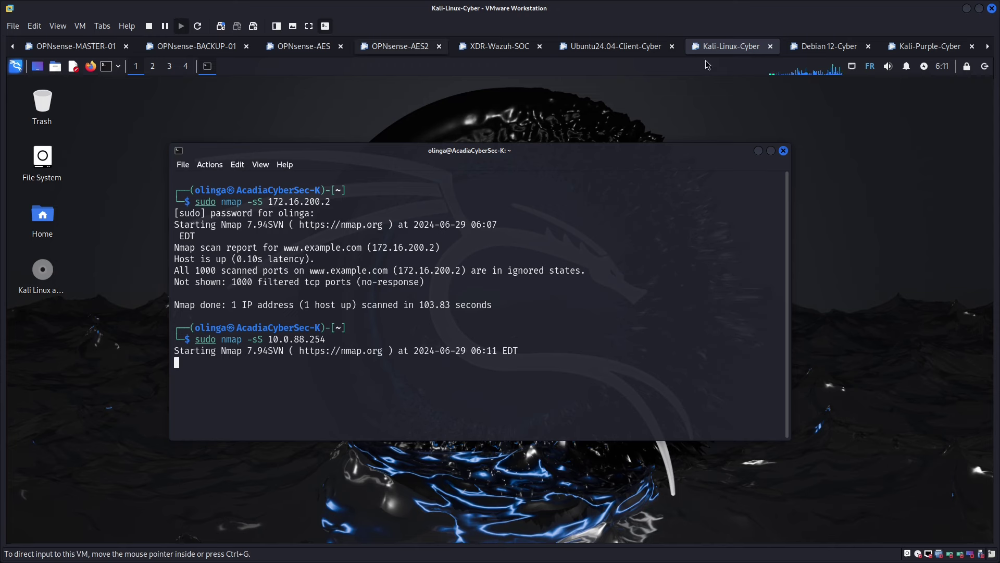
In the Ubuntu VM, open Wazuh agent 005, the NIGER-MALI-BURKINA firewall at 10.0.88.254
click(608, 48)
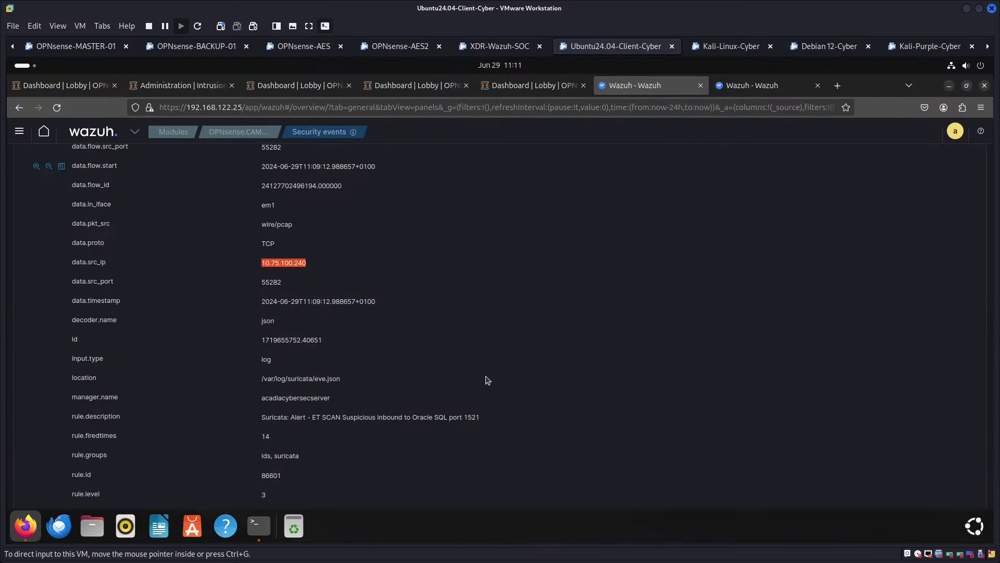
click(743, 88)
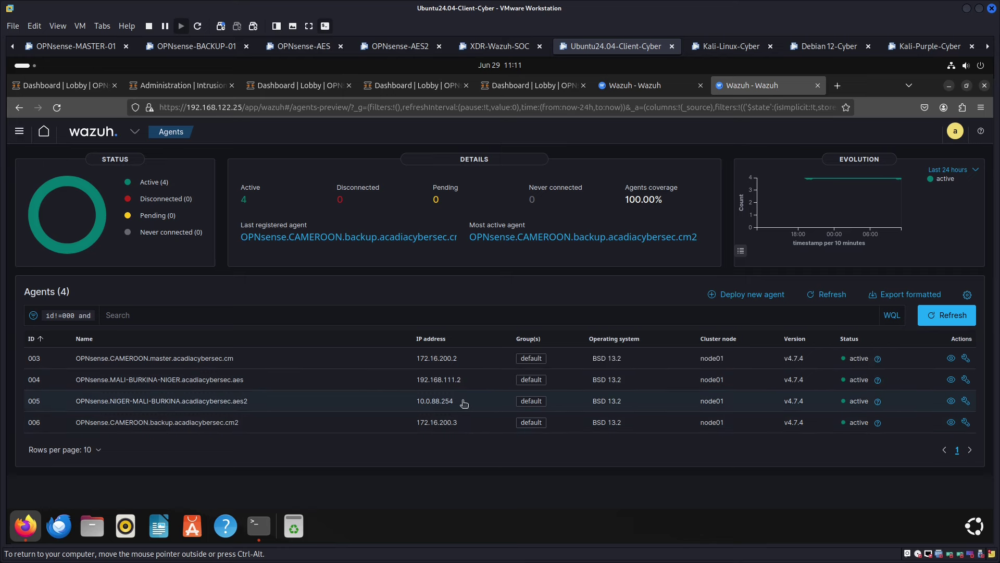
click(951, 401)
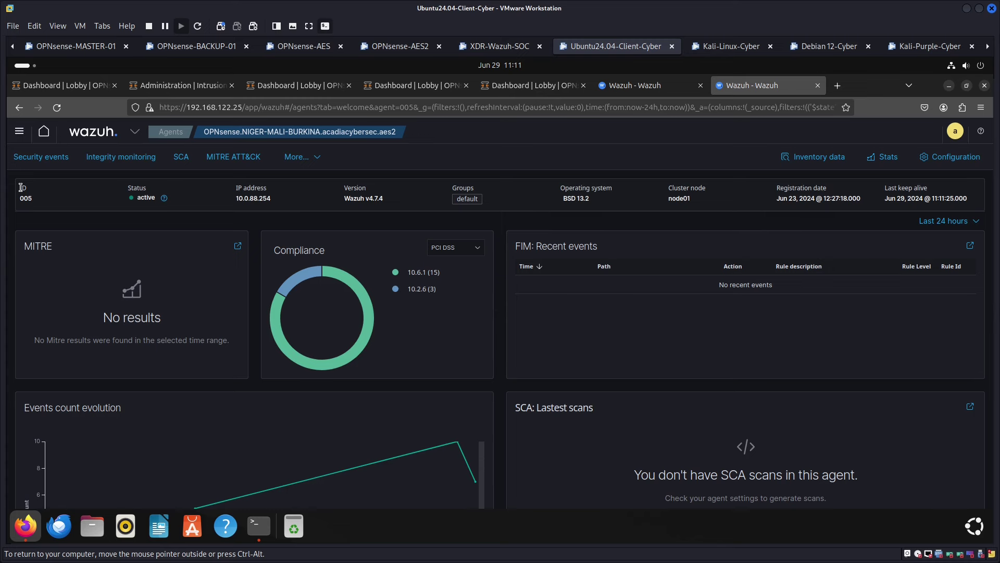
Show agent 005's Security events and scroll to the PostgreSQL, Oracle and mySQL scan alerts
click(56, 160)
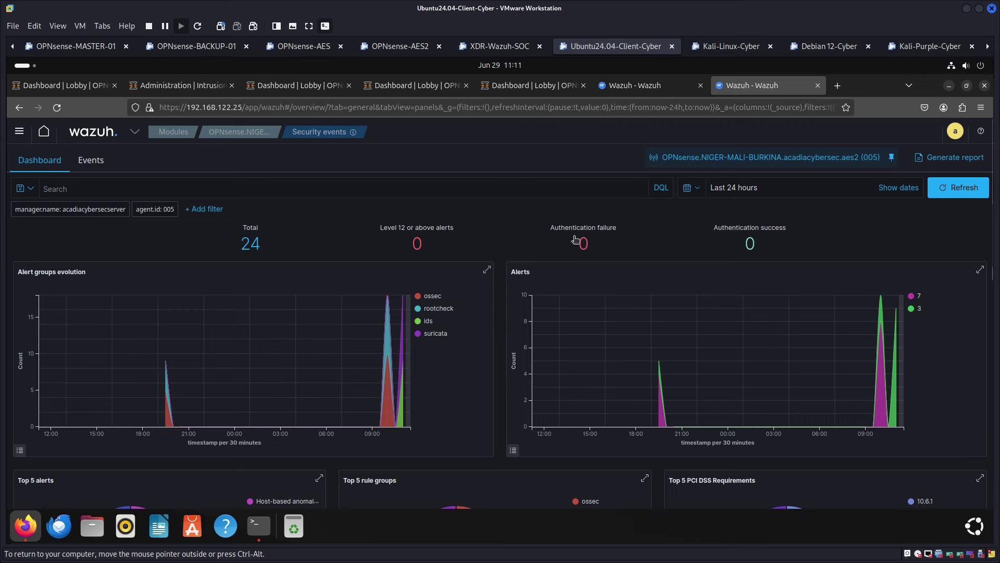
scroll(621, 402, down, 5)
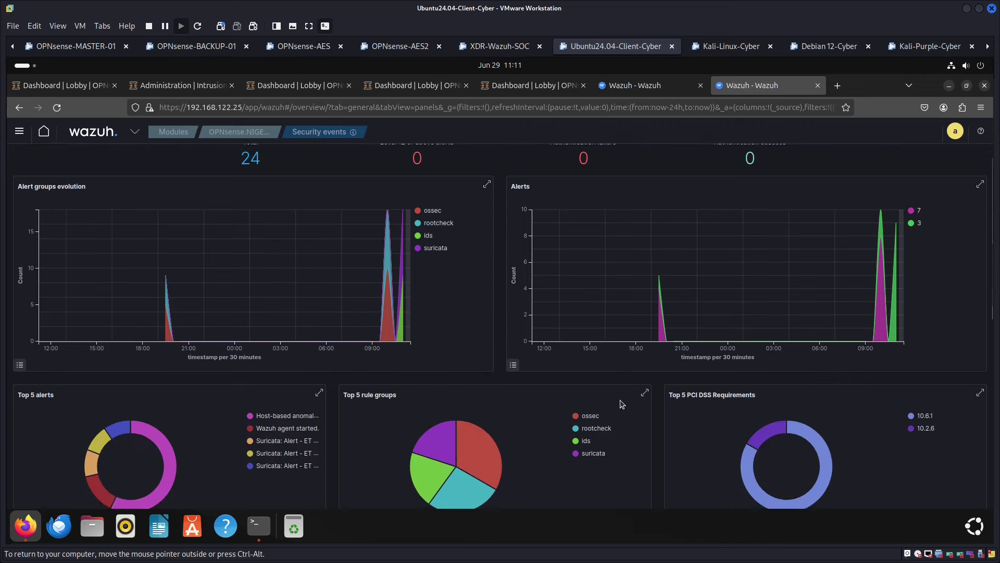
scroll(621, 403, down, 3)
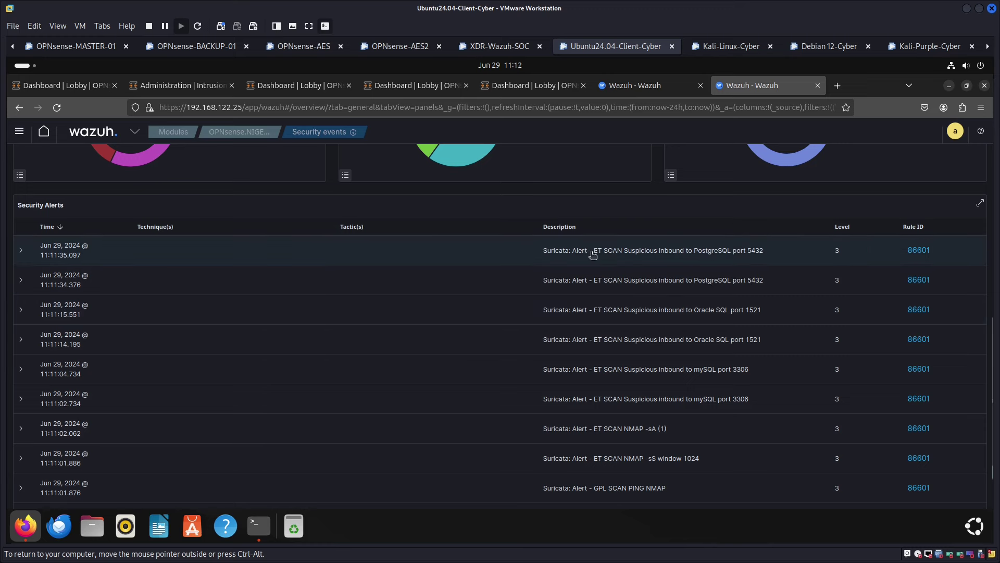
Expand the PostgreSQL 5432 alert, highlighting agent IP 10.0.88.254 and source 10.75.100.240
click(625, 262)
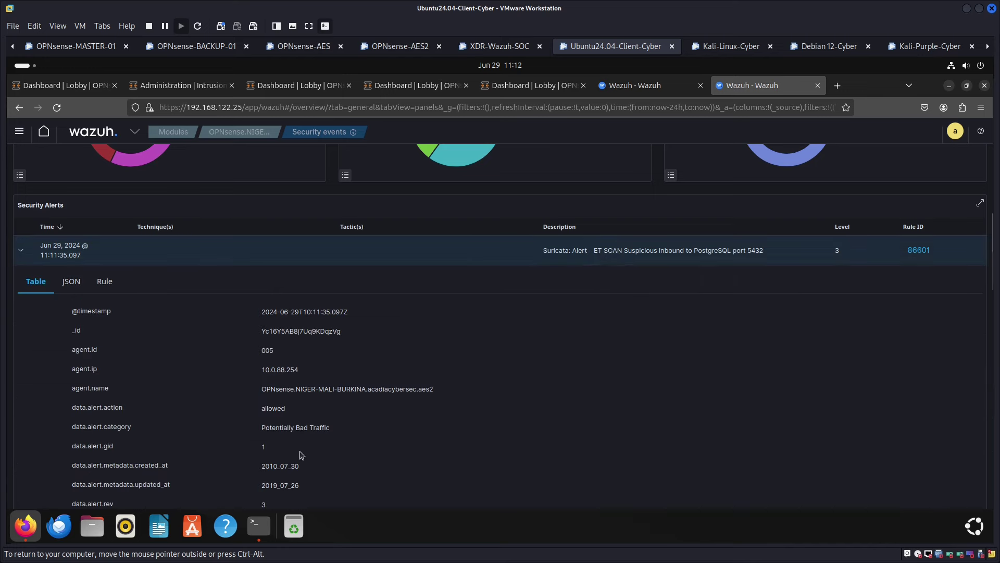
double_click(305, 374)
scroll(331, 393, down, 8)
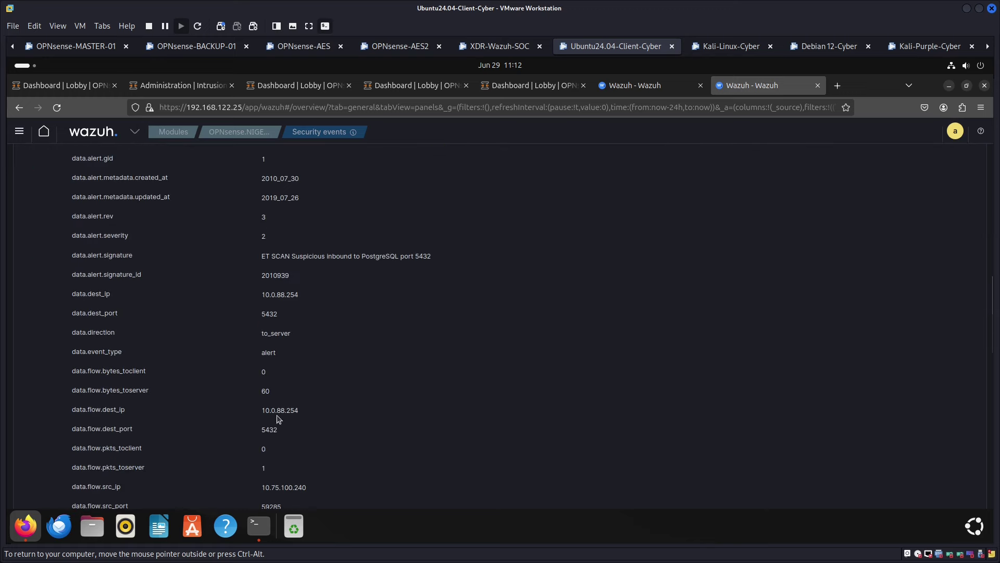
drag(261, 344, 320, 353)
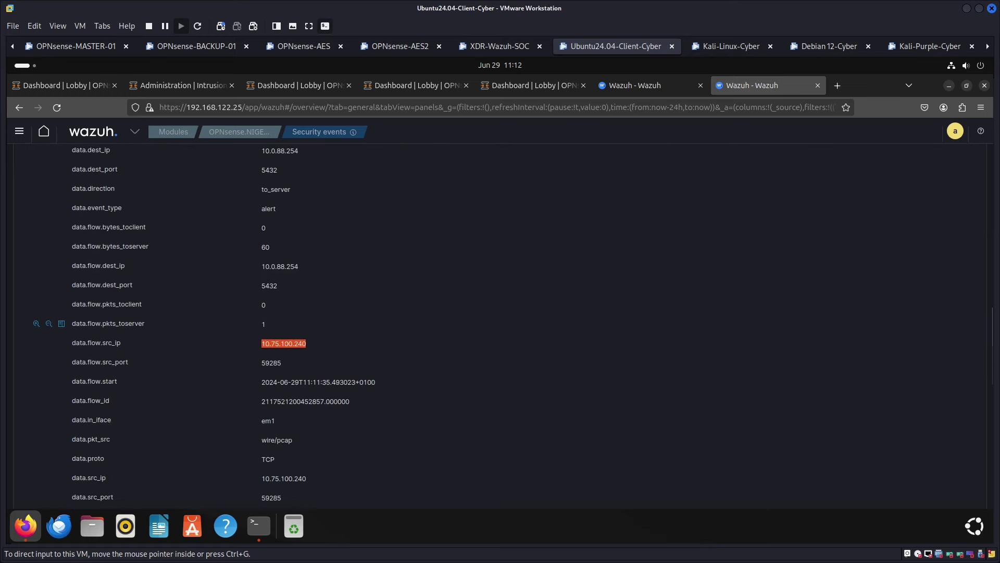
key(alt+Tab)
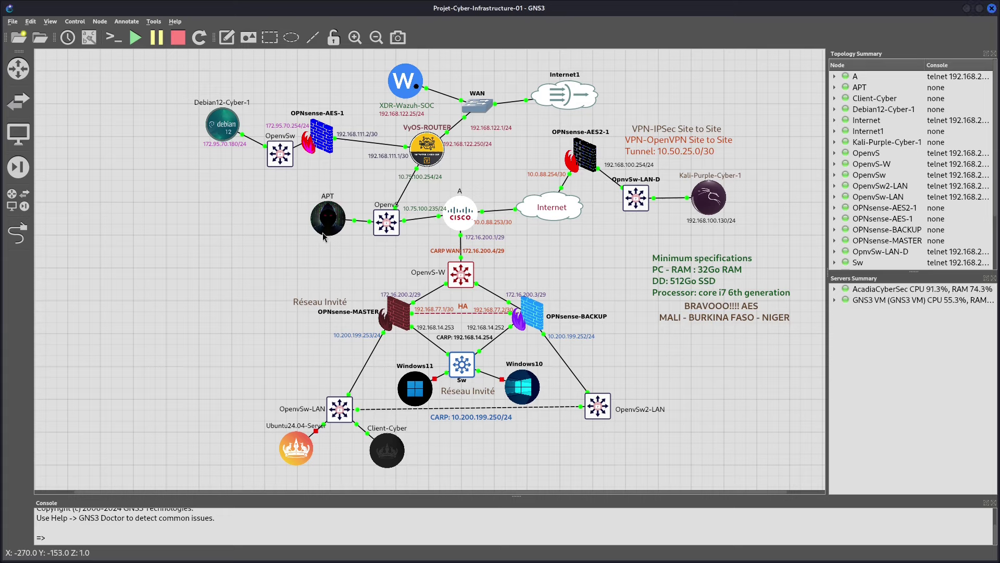
Duplicate the 172.95.70.180/24 label and change its text to 10.75.100.240
right_click(214, 144)
click(238, 148)
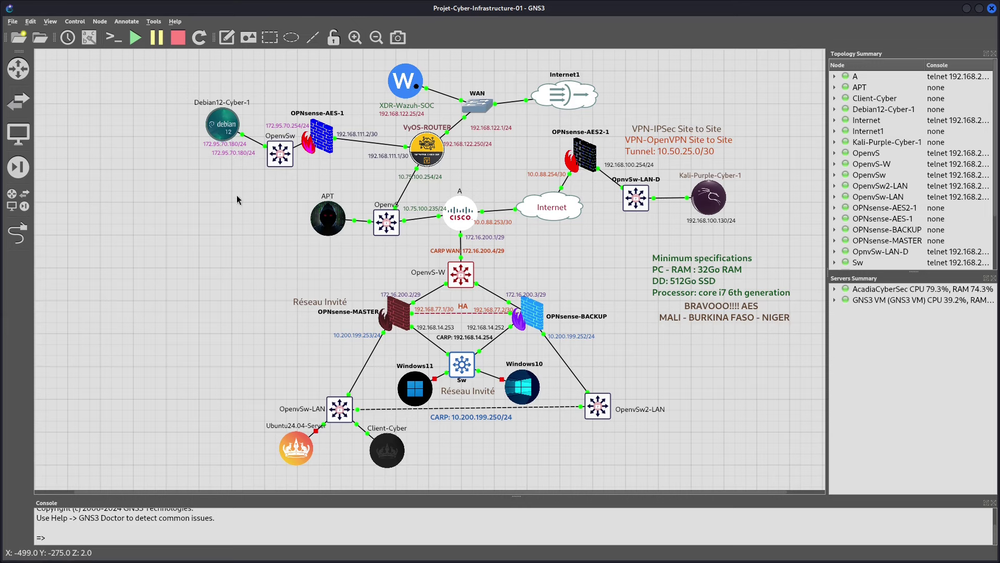
double_click(231, 154)
text(address ()
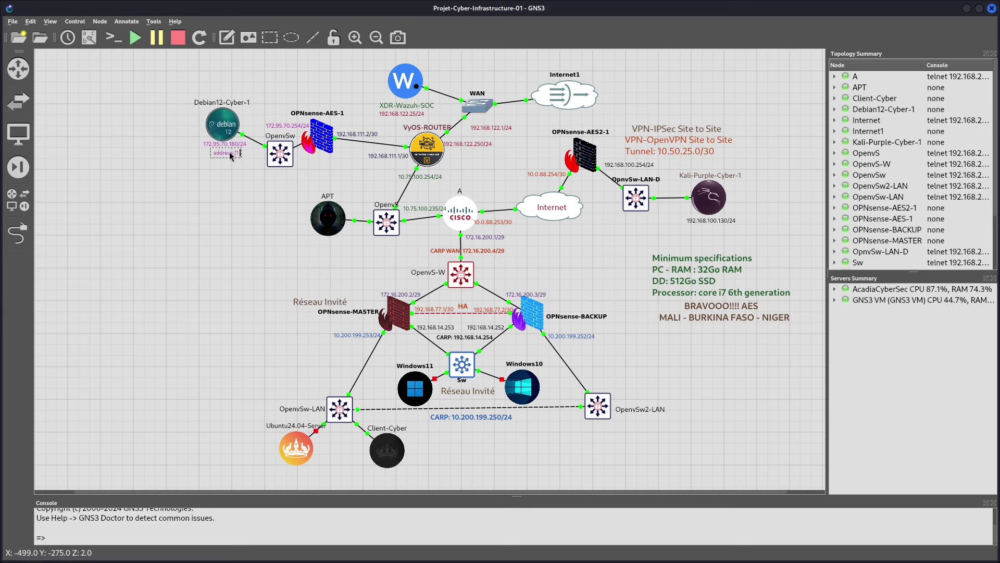
key(BackSpace)
key(BackSpace)
key(BackSpace)
key(BackSpace)
key(BackSpace)
key(BackSpace)
key(BackSpace)
key(BackSpace)
key(BackSpace)
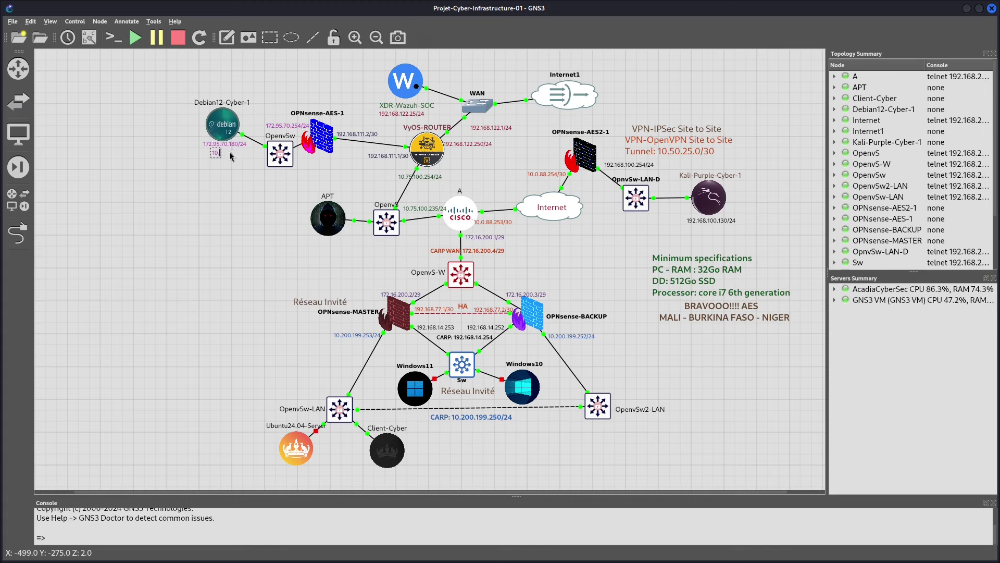
text(10.7)
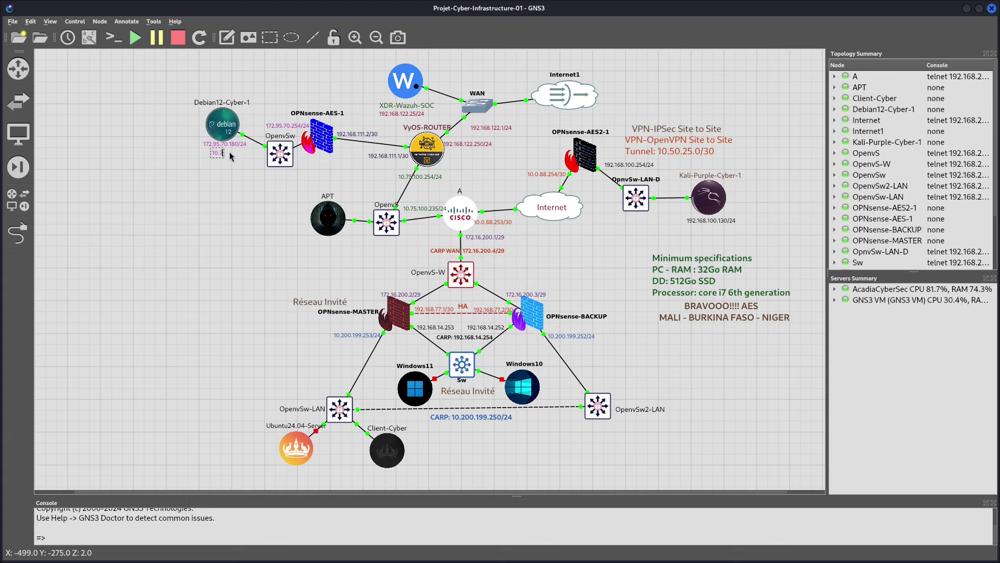
text(5.100.240)
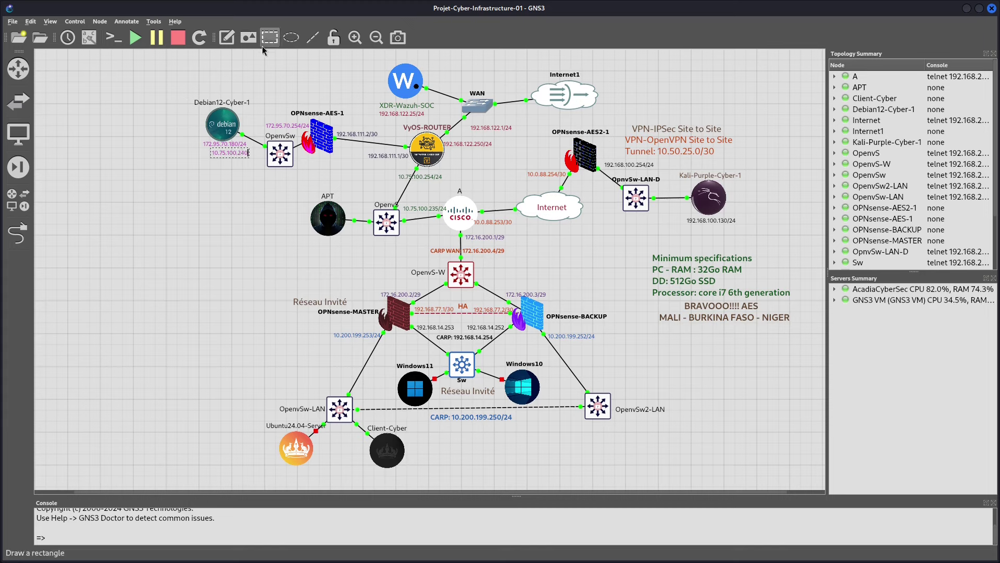
click(233, 253)
Move the 10.75.100.240 label beneath the APT node and colour it dark red
double_click(240, 156)
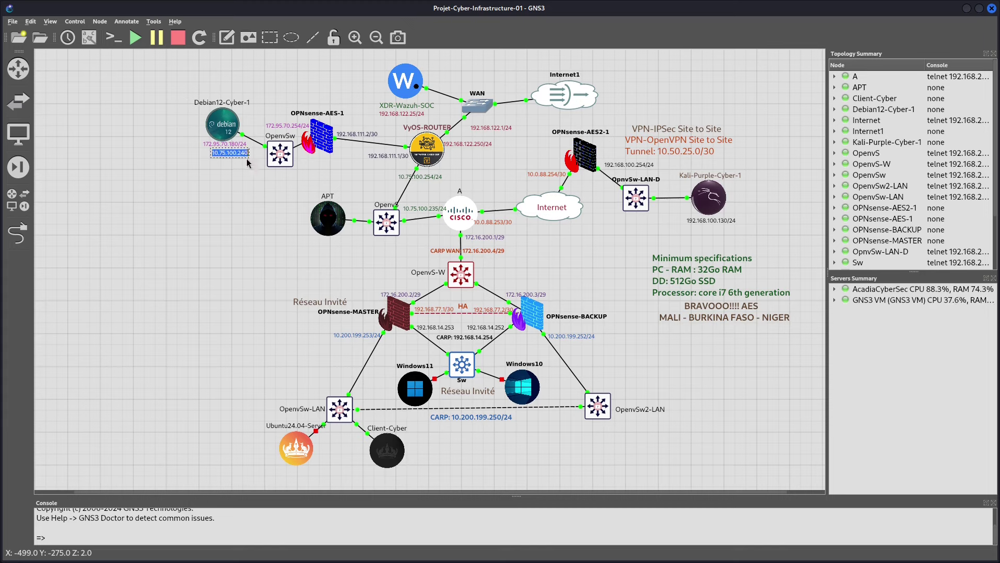
click(238, 168)
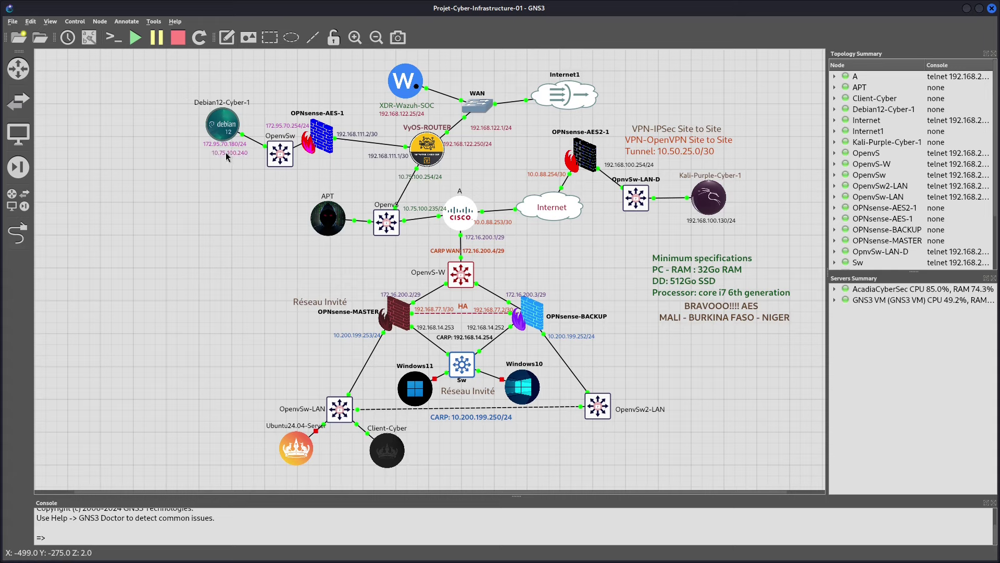
drag(229, 154, 327, 243)
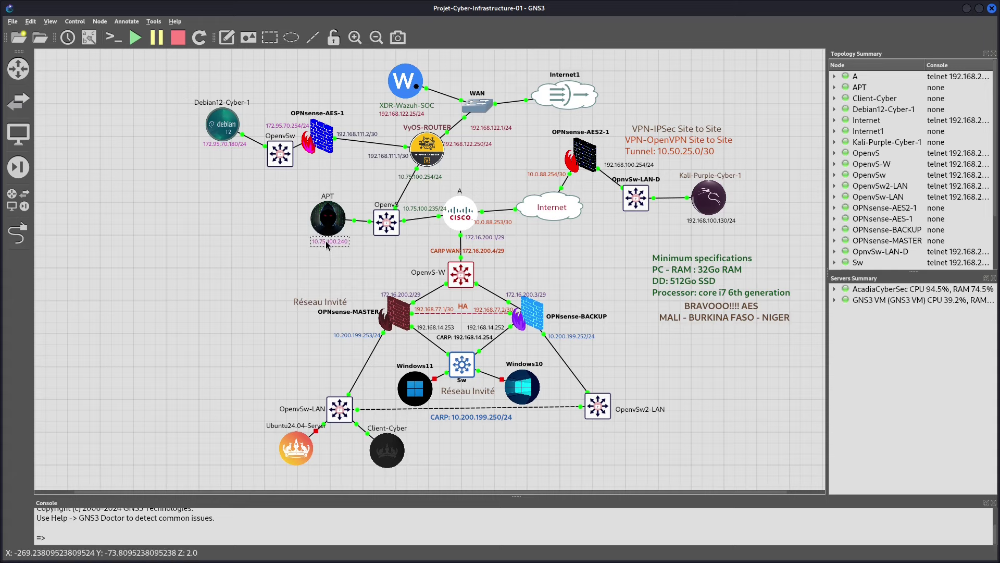
right_click(327, 242)
click(349, 262)
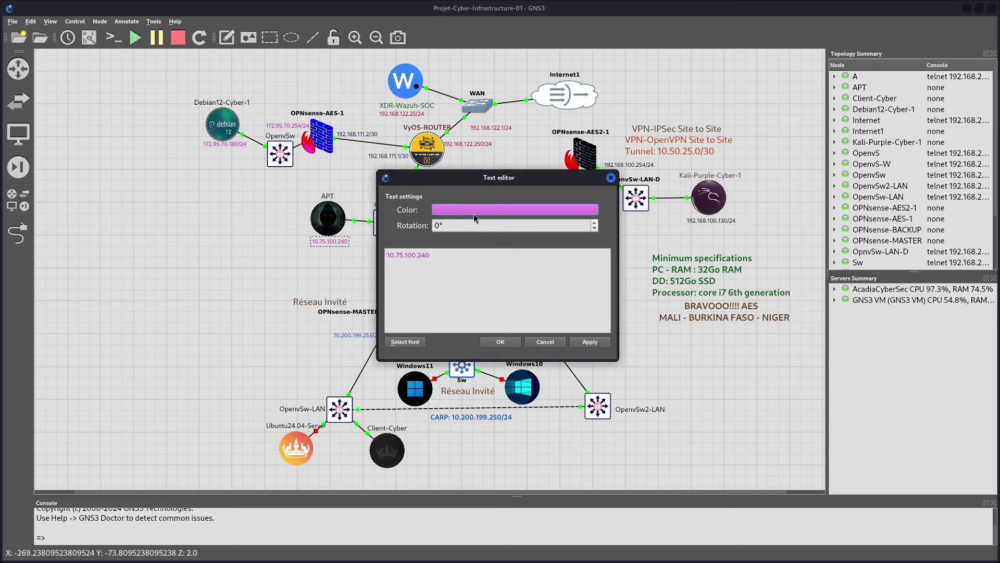
click(527, 143)
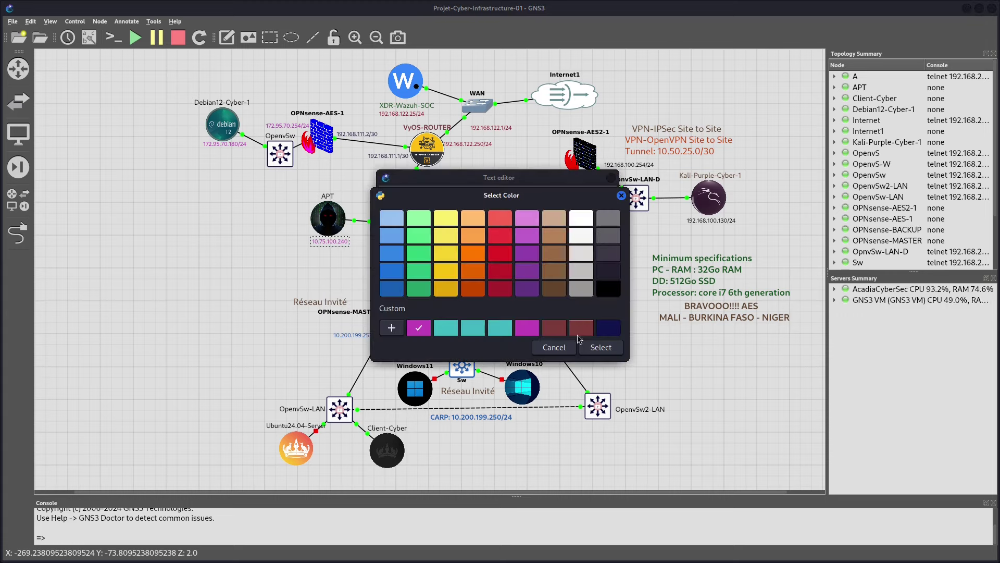
click(500, 288)
click(617, 347)
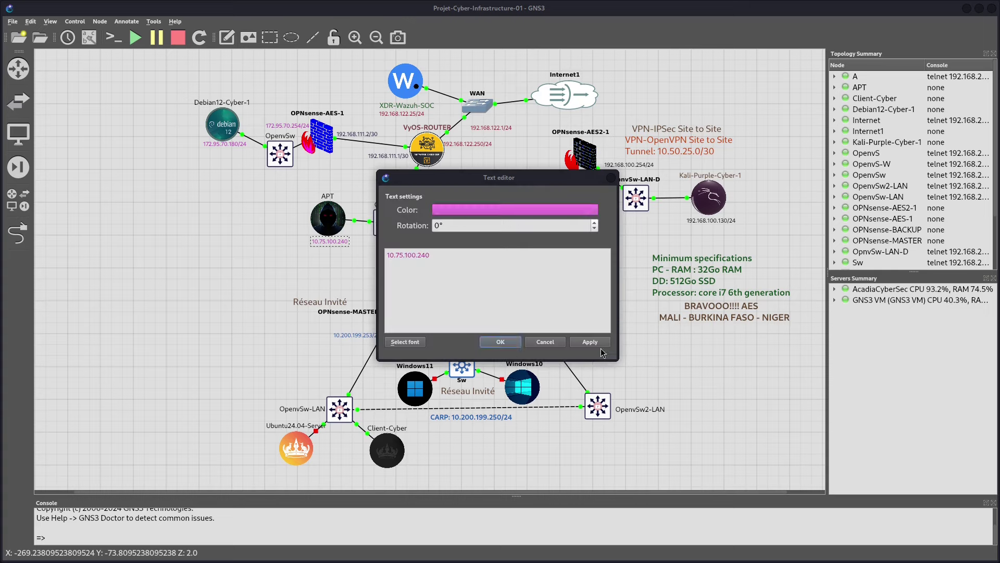
click(513, 348)
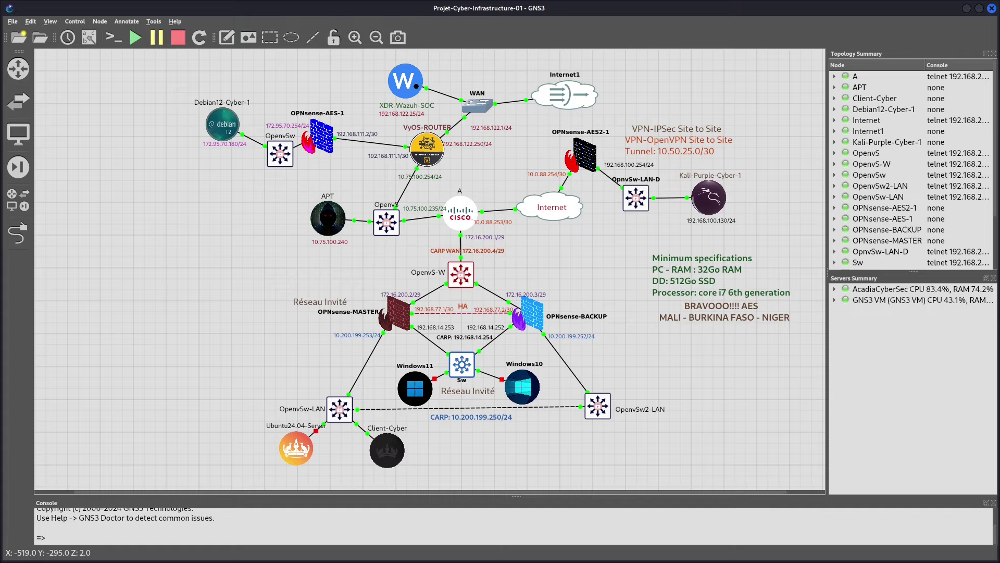
Go to the Ubuntu VM's Firefox tab for the NIGER-MALI-BURKINA OPNsense dashboard
key(alt+Tab)
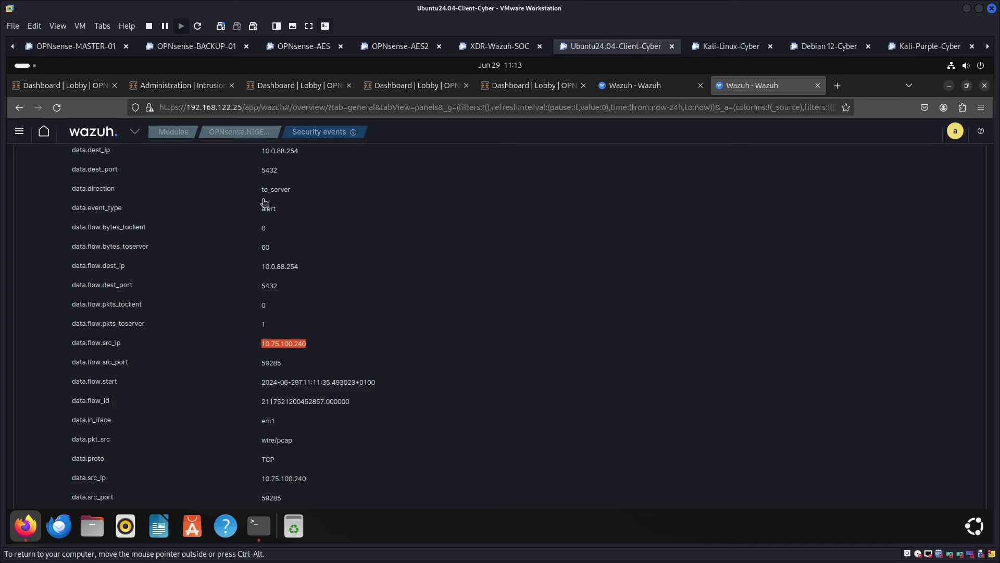
click(724, 47)
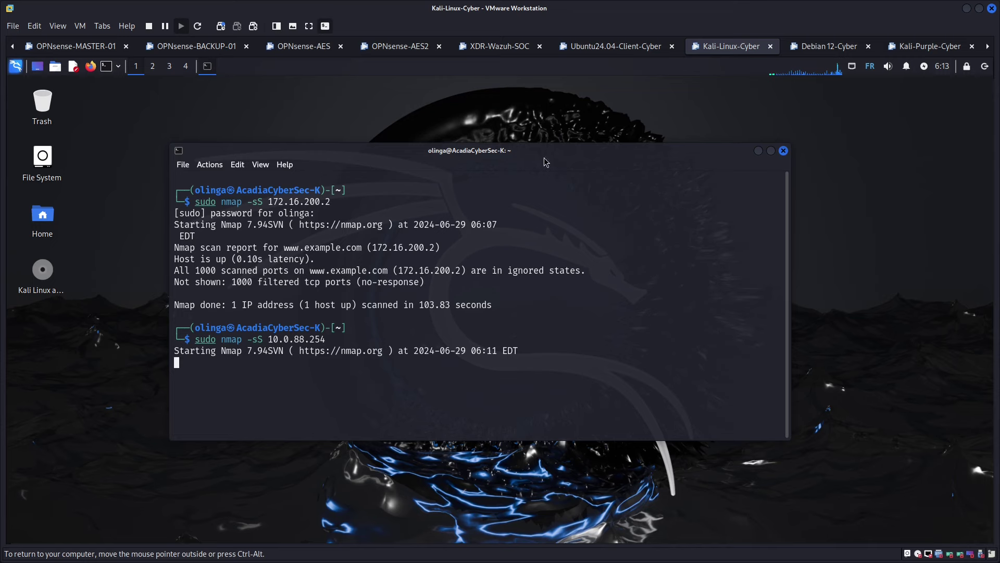
click(604, 46)
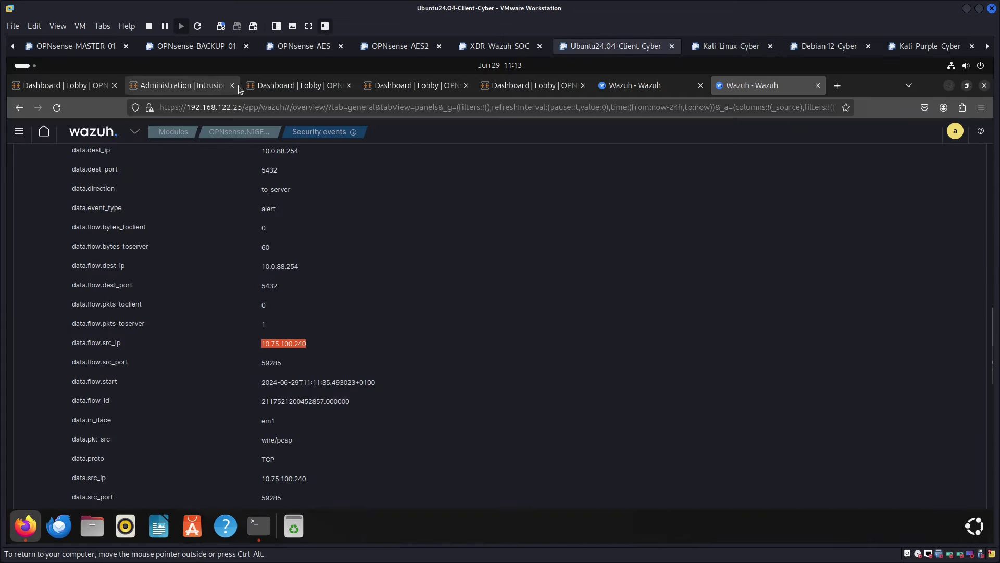
click(434, 90)
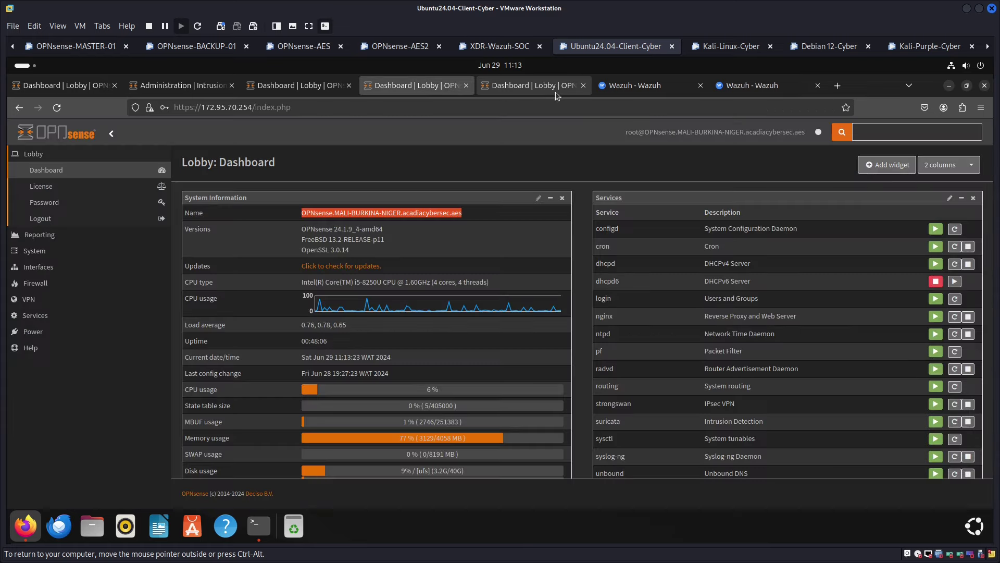
click(542, 88)
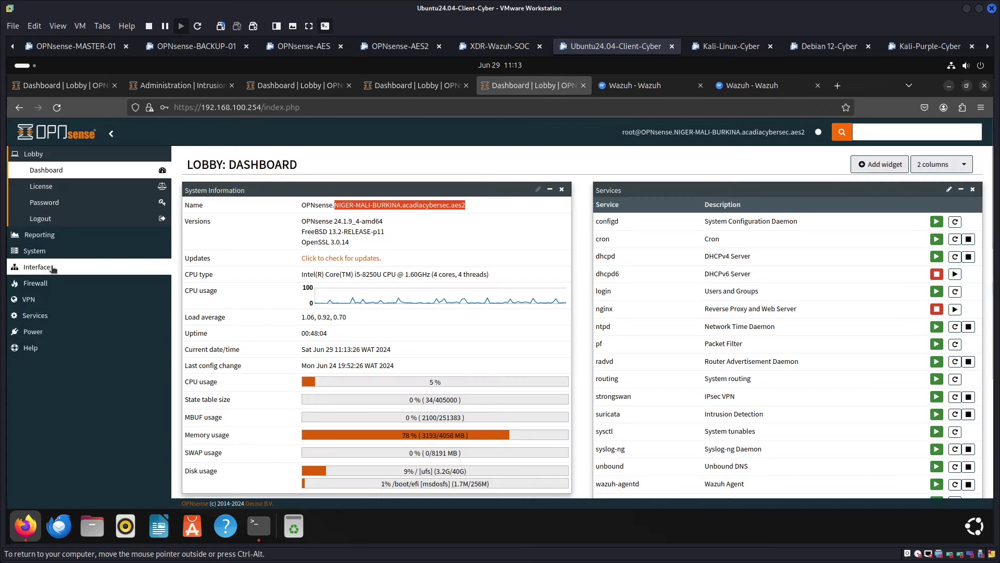
Open Services > Intrusion Detection > Administration in a new tab and view it
click(35, 315)
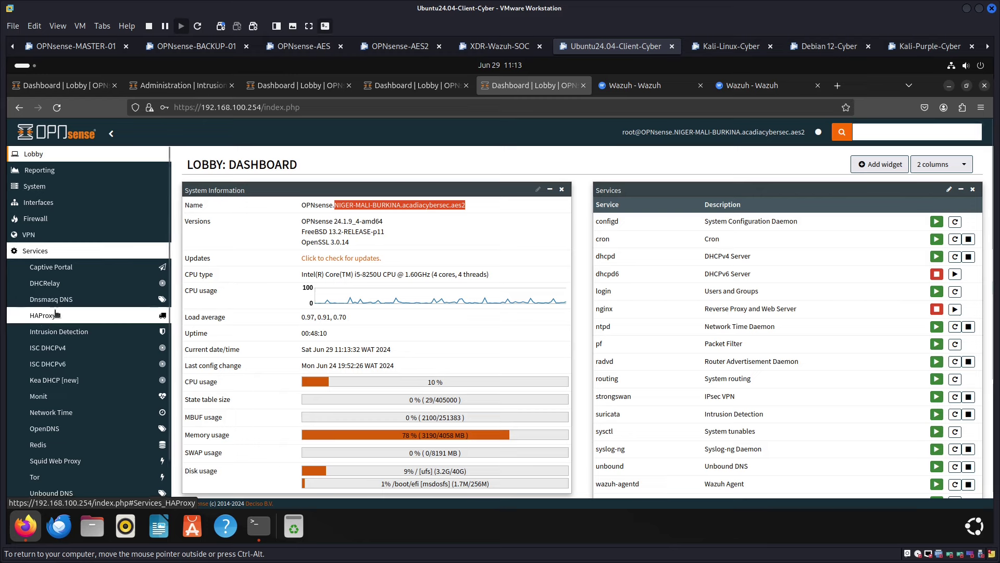
click(65, 331)
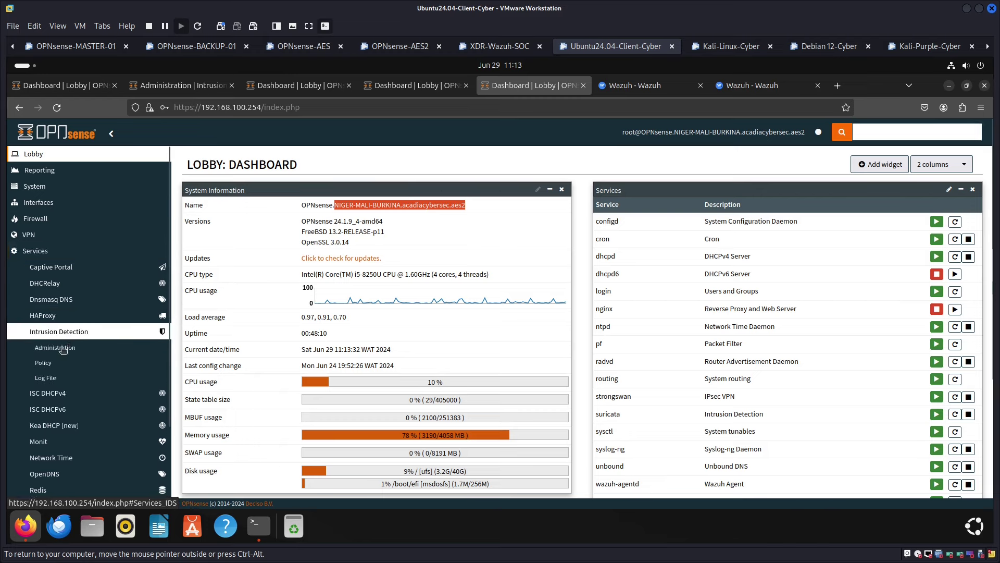
right_click(108, 347)
click(125, 168)
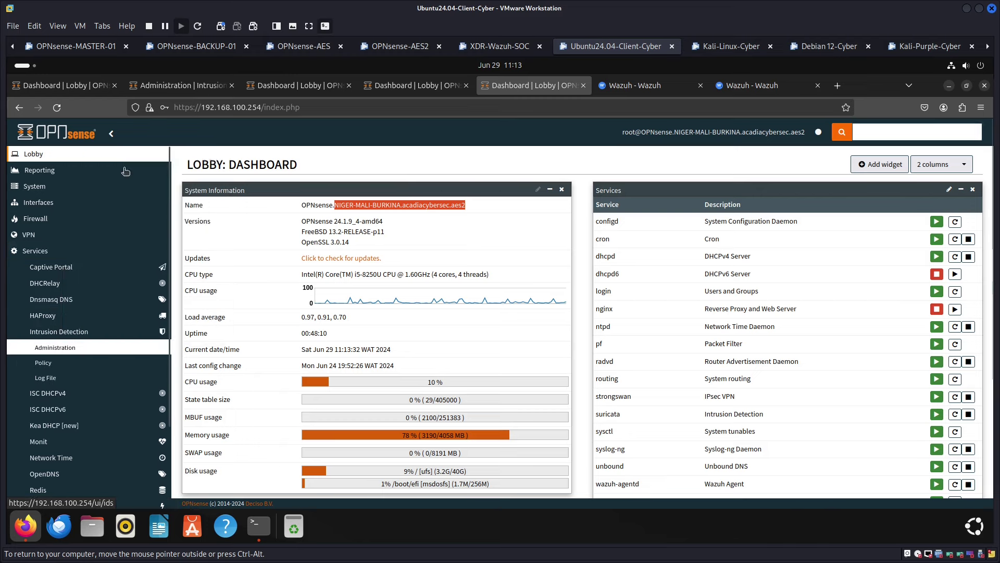
click(573, 87)
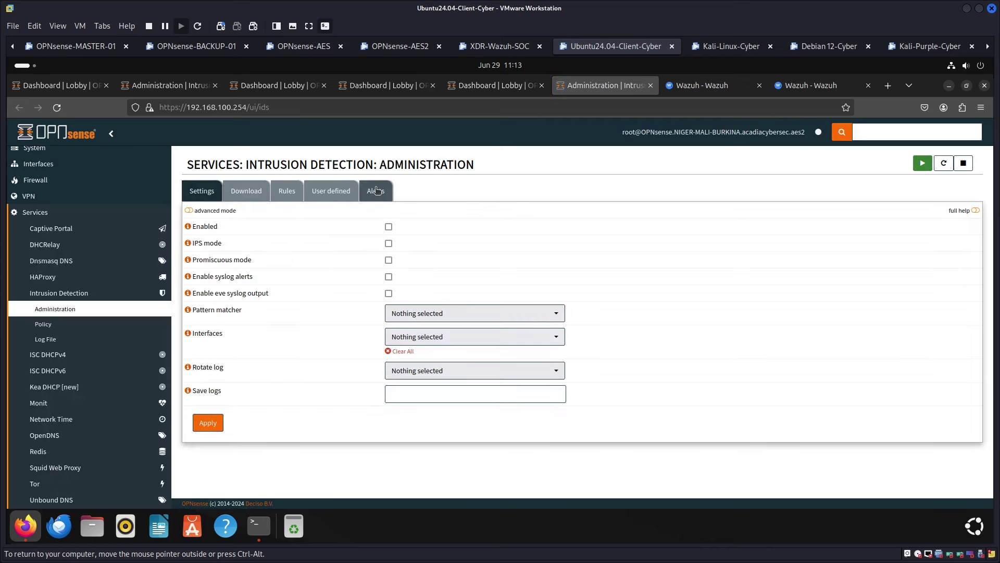
Check the blocked ET SCAN NMAP -sS alerts against 10.0.88.254, then return to Kali-Linux-Cyber
click(362, 201)
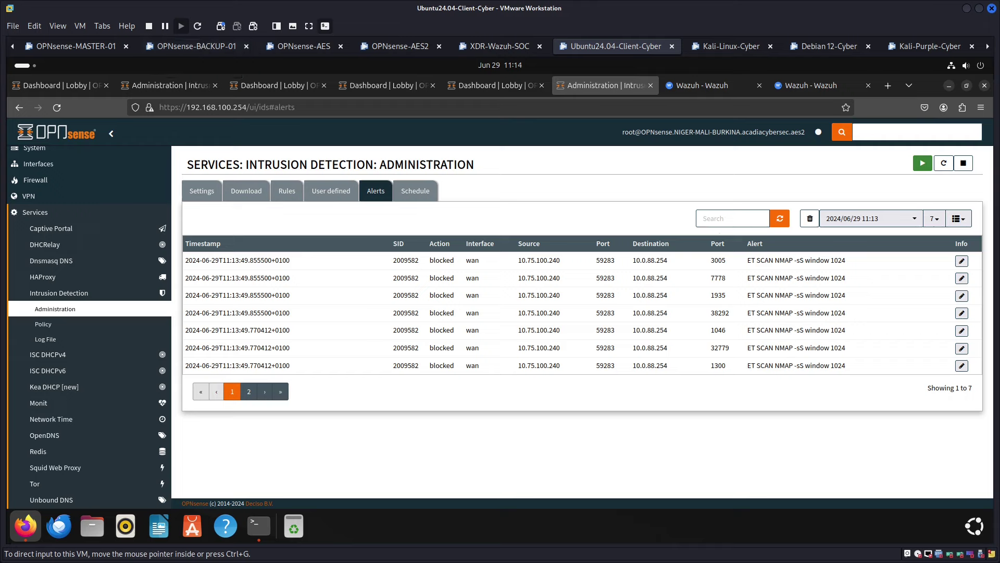
click(735, 47)
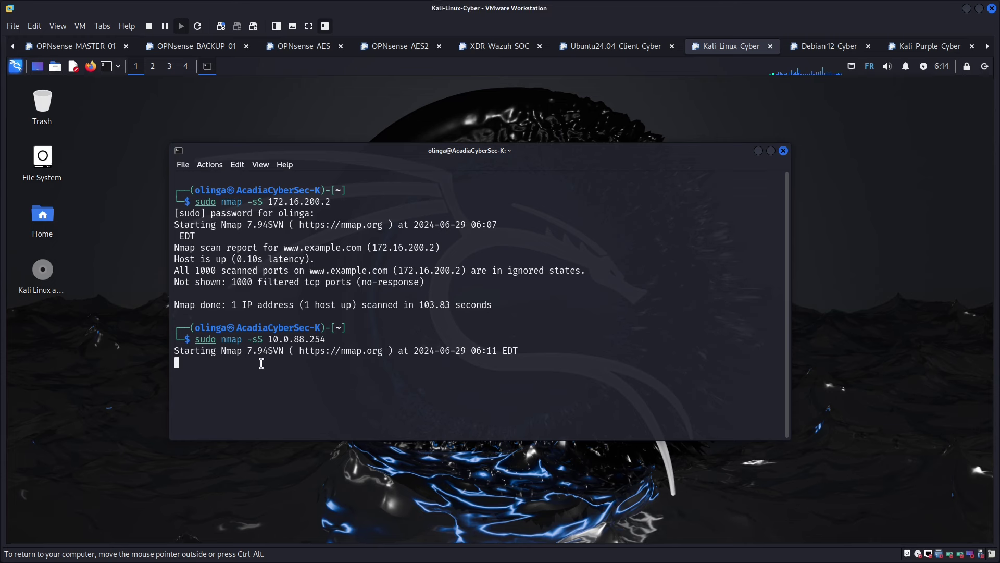
Stop the running nmap scan and recall the previous nmap command
key(ctrl+c)
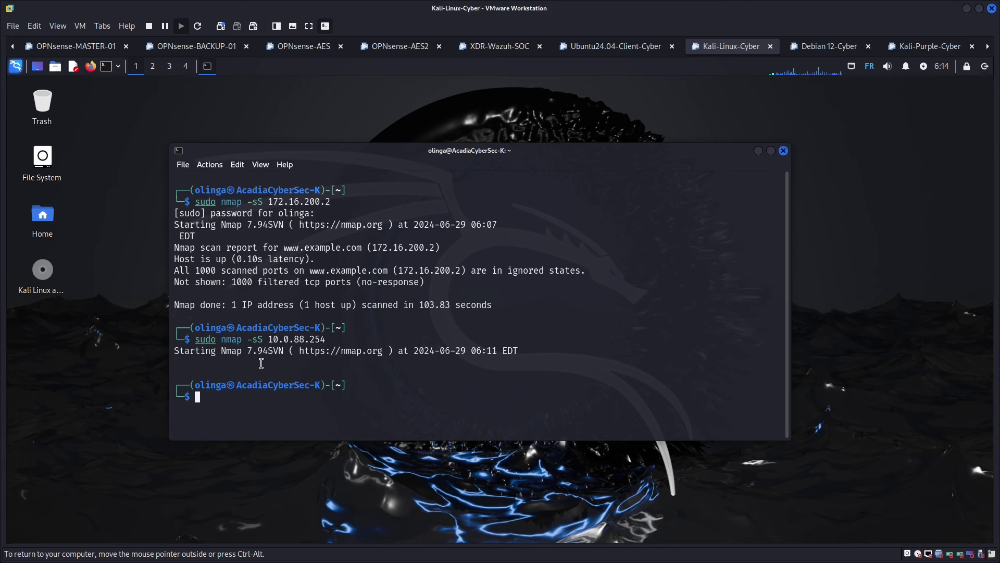
key(Up)
key(Left)
key(Left)
key(Left)
key(Left)
key(Left)
key(Left)
key(Left)
key(Left)
key(Left)
key(Left)
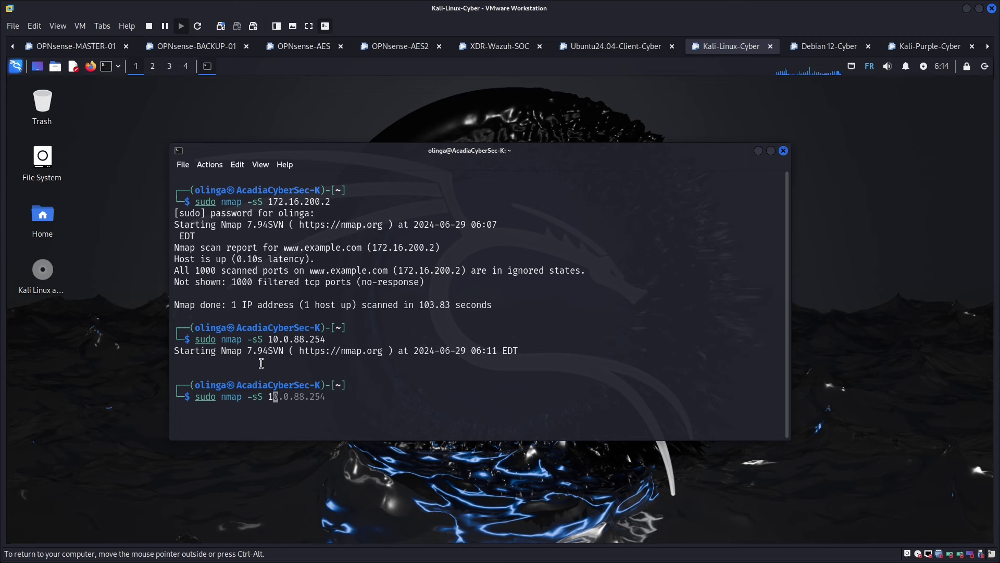
key(BackSpace)
key(BackSpace)
key(BackSpace)
key(BackSpace)
key(BackSpace)
key(BackSpace)
key(BackSpace)
key(BackSpace)
key(BackSpace)
key(BackSpace)
key(BackSpace)
key(BackSpace)
key(BackSpace)
key(BackSpace)
key(BackSpace)
text(clear)
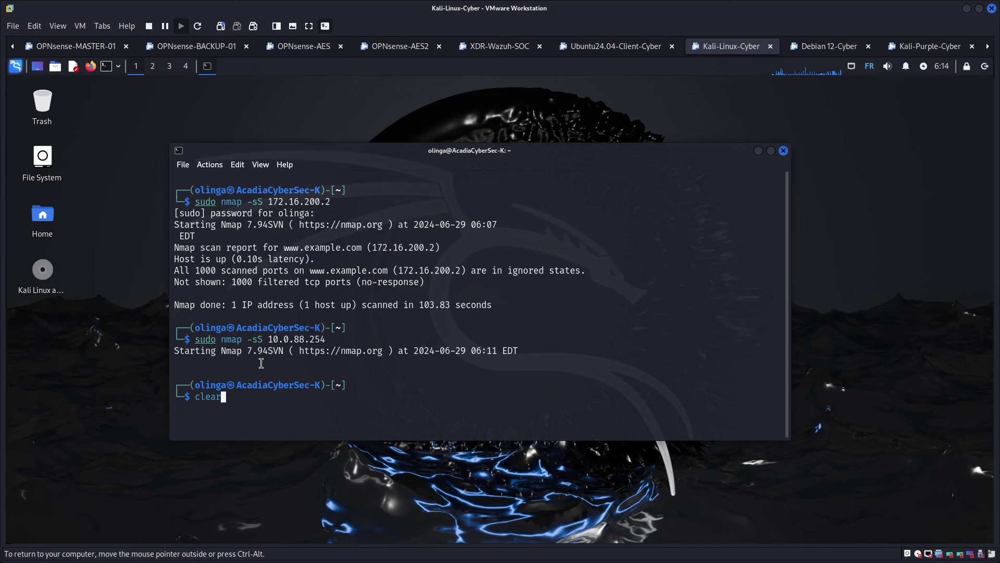
key(BackSpace)
key(BackSpace)
key(BackSpace)
key(BackSpace)
key(BackSpace)
key(Up)
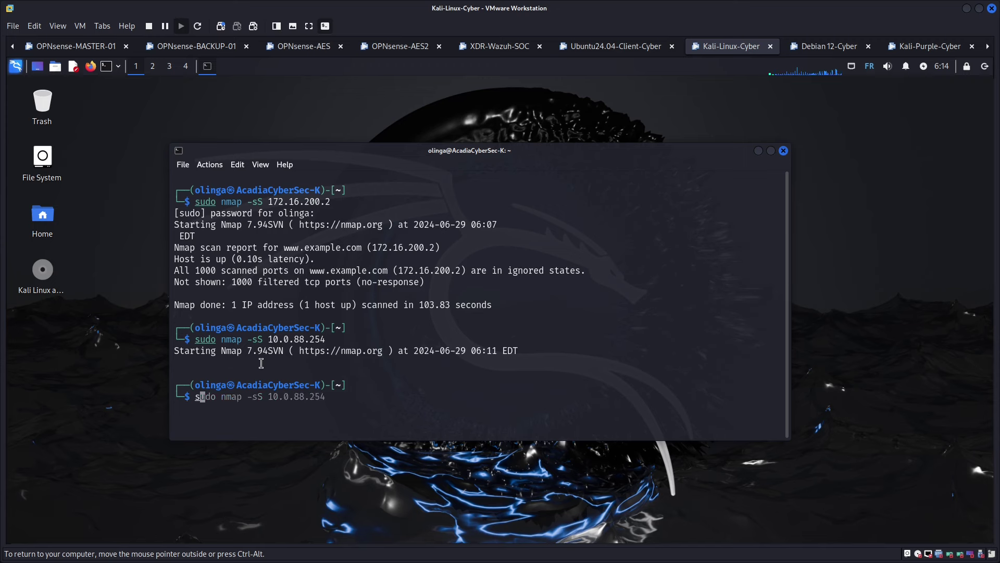
Edit the recalled command to target 192.168.111.2 and run the SYN scan
key(ctrl+Left)
key(ctrl+Left)
key(ctrl+Left)
text(nap)
key(BackSpace)
key(BackSpace)
text(mao)
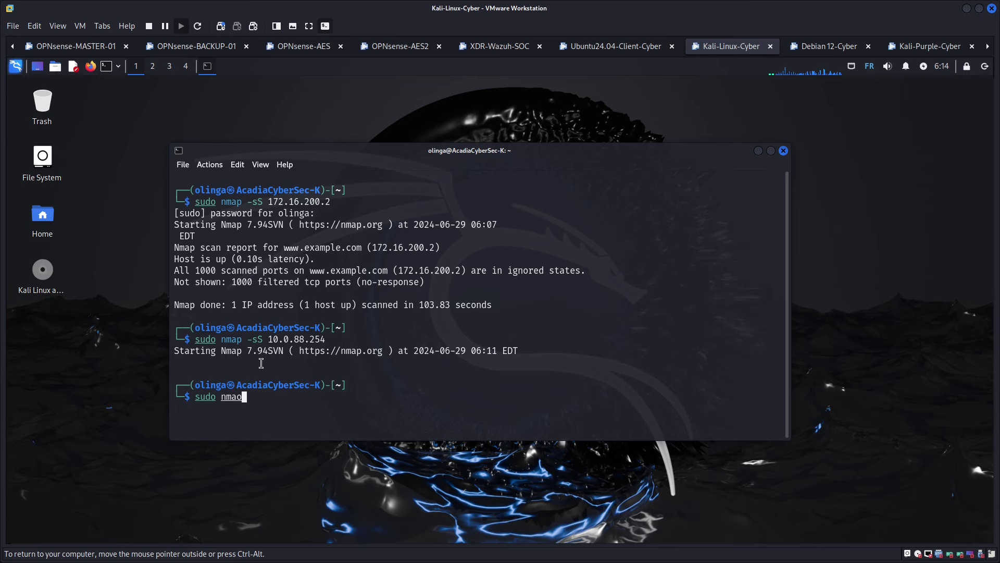
key(BackSpace)
text(p)
key(Right)
key(BackSpace)
key(BackSpace)
key(BackSpace)
key(BackSpace)
key(BackSpace)
key(BackSpace)
key(BackSpace)
key(BackSpace)
key(BackSpace)
key(BackSpace)
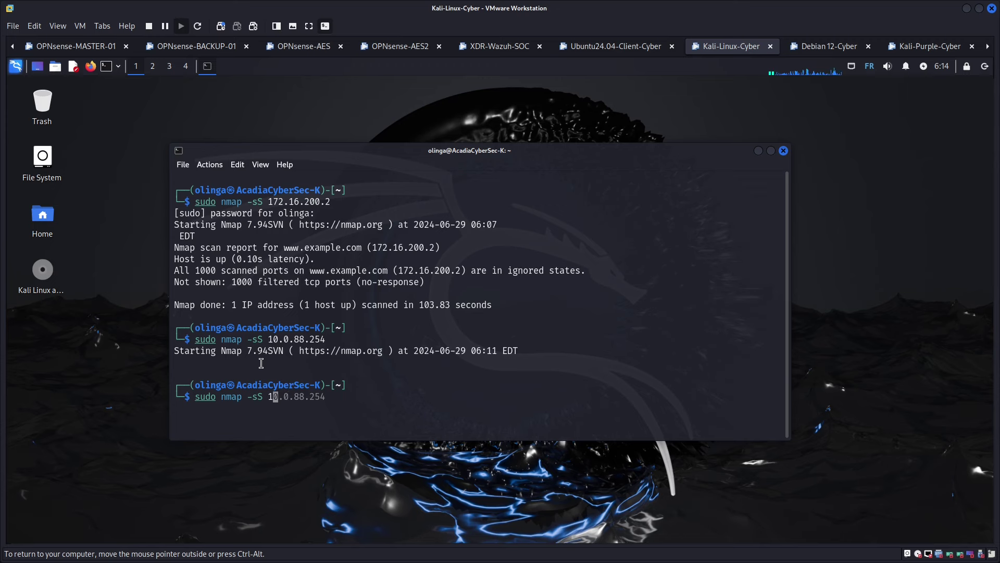
text(9)
key(Right)
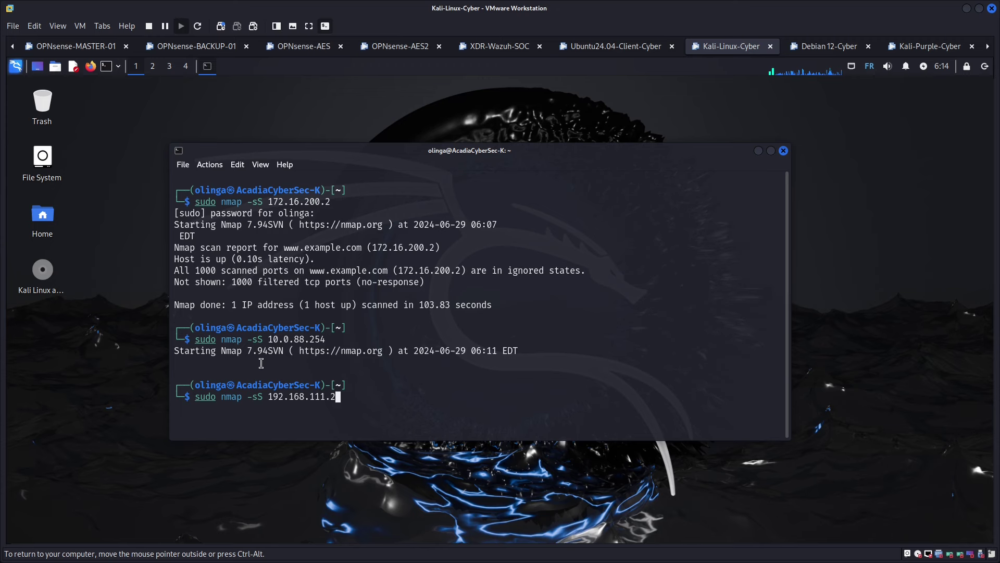
key(Return)
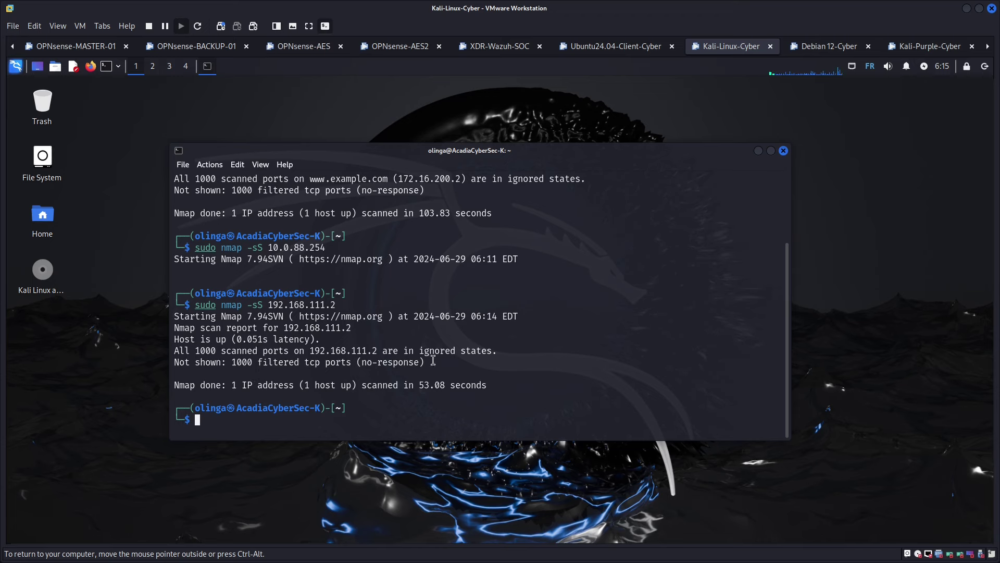
On the Ubuntu VM, expand the 172.95.70.254 firewall's Services > Intrusion Detection menu
drag(439, 365, 176, 317)
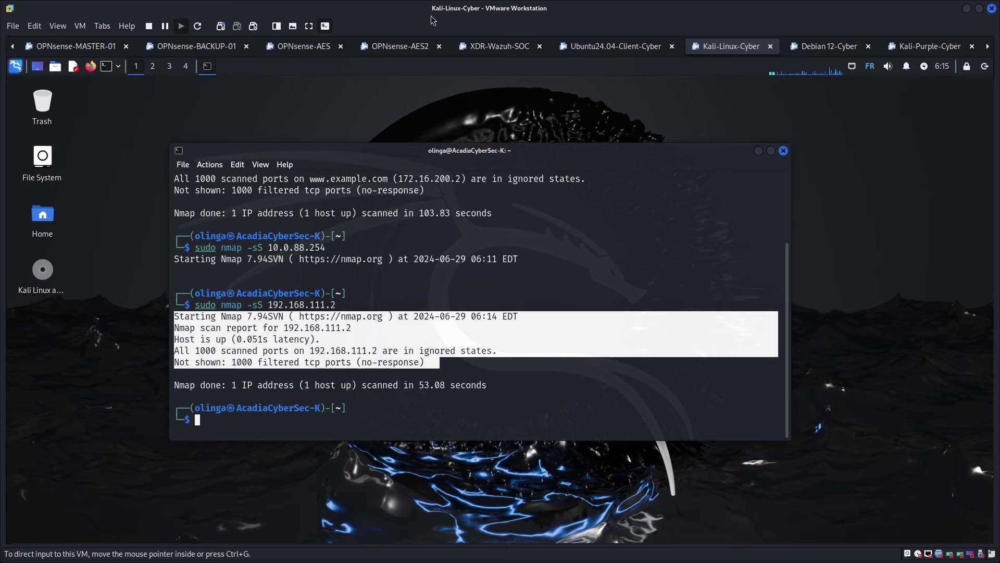
click(625, 47)
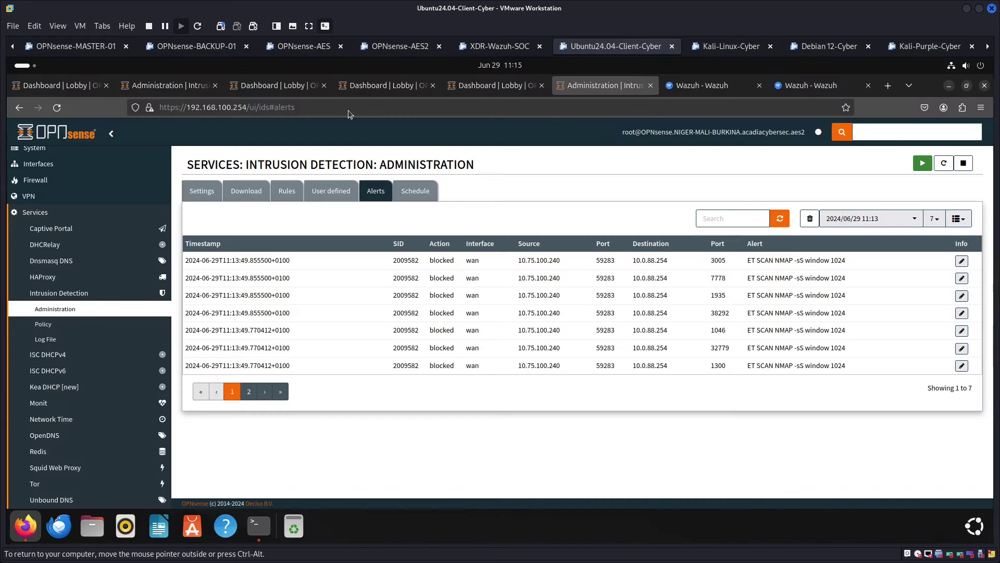
click(377, 89)
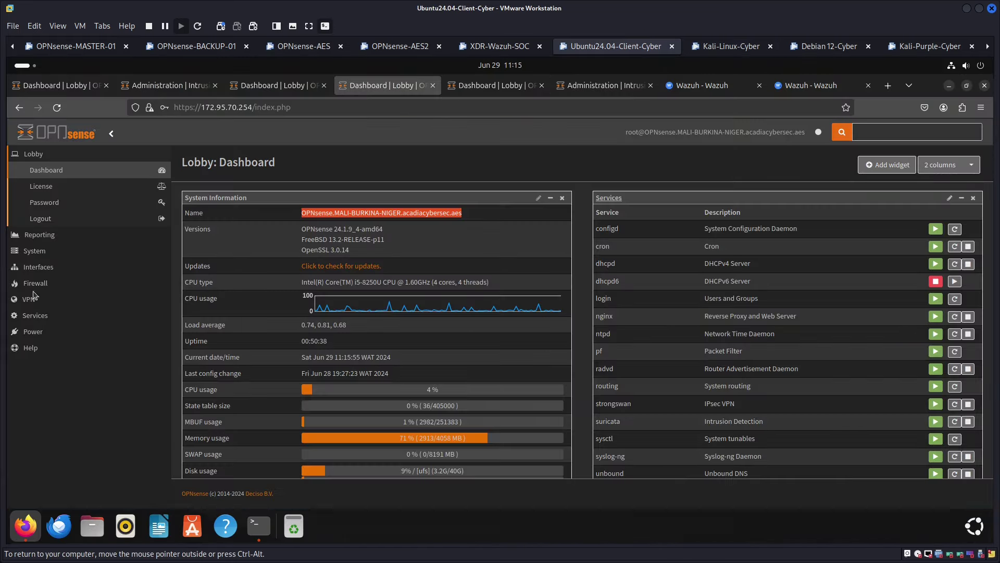
click(44, 273)
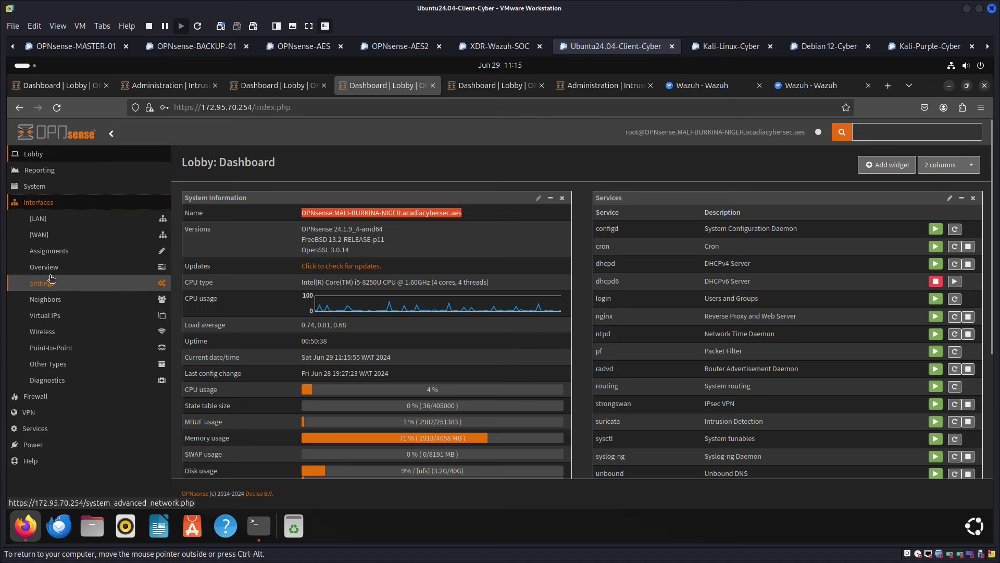
click(44, 207)
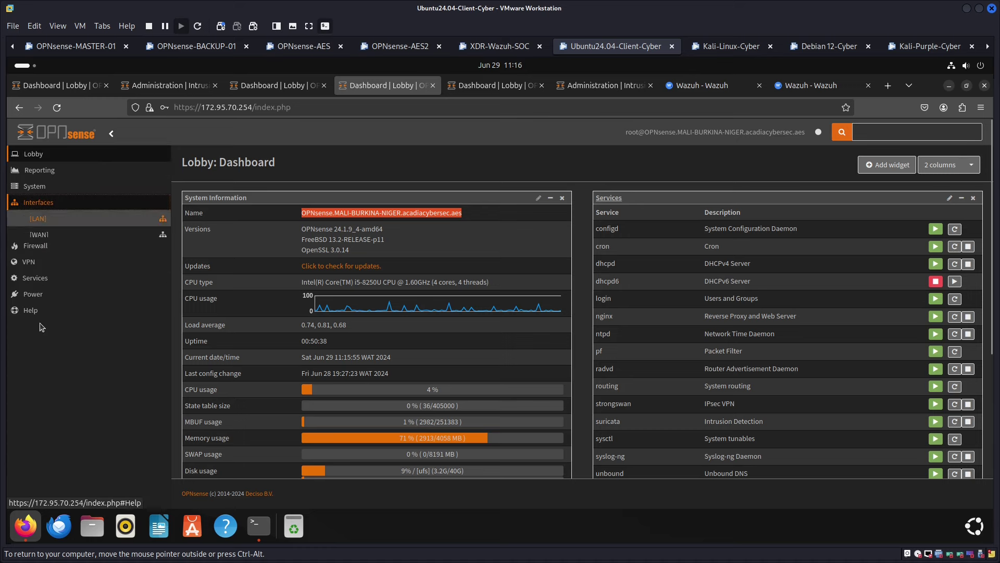
click(42, 253)
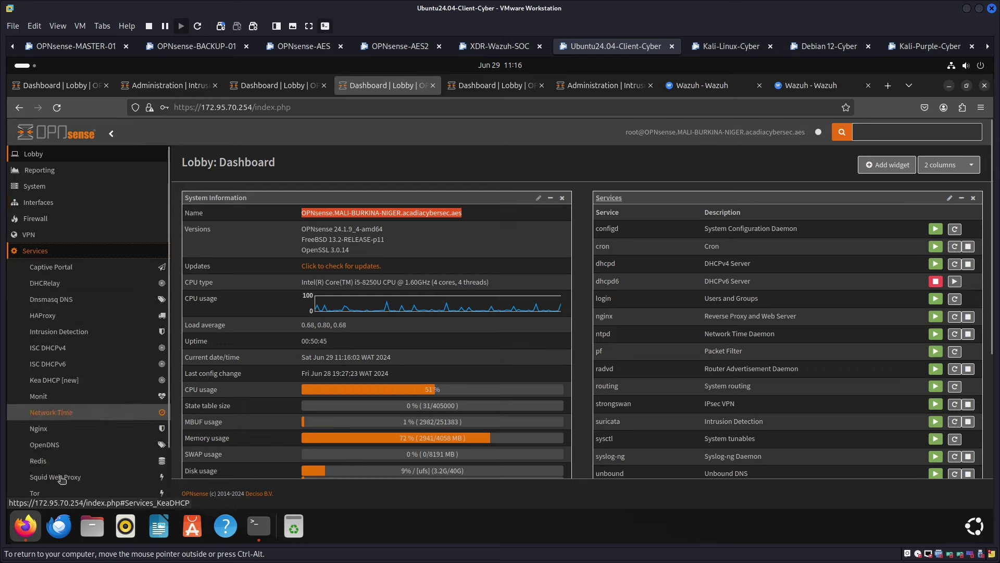
click(64, 335)
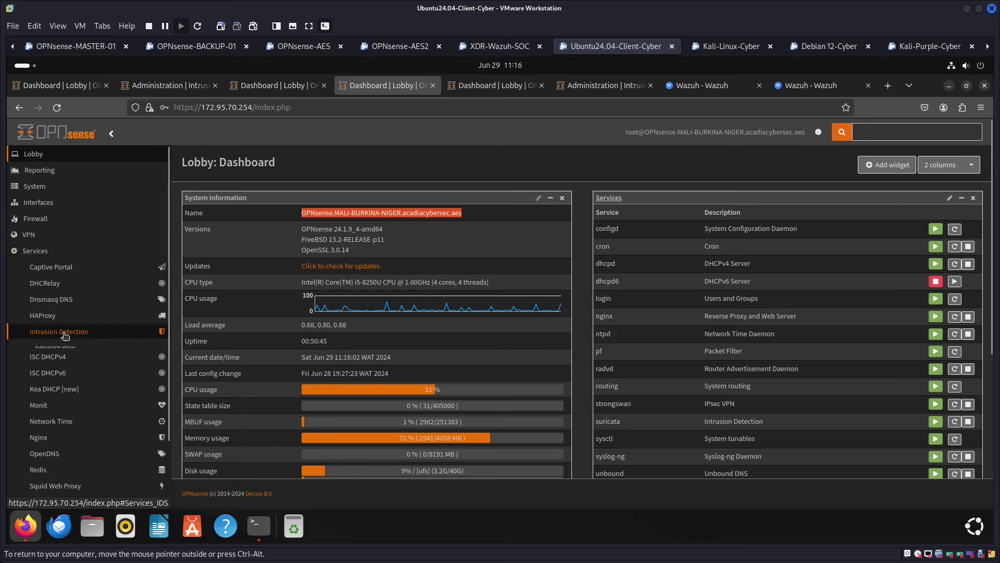
Review the ET SCAN NMAP alerts in a new IDS Administration tab, then show Wazuh's home overview
right_click(61, 351)
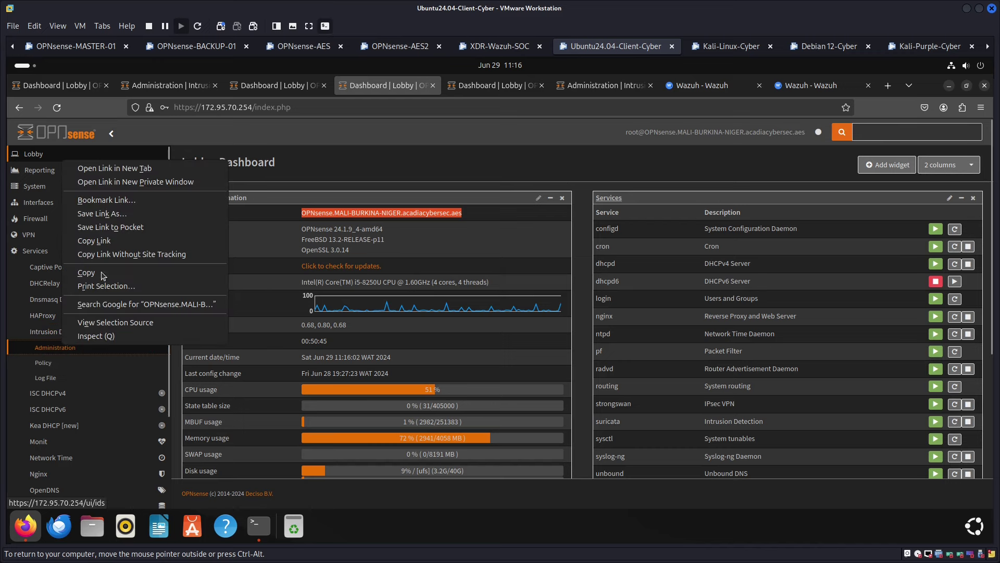
click(110, 170)
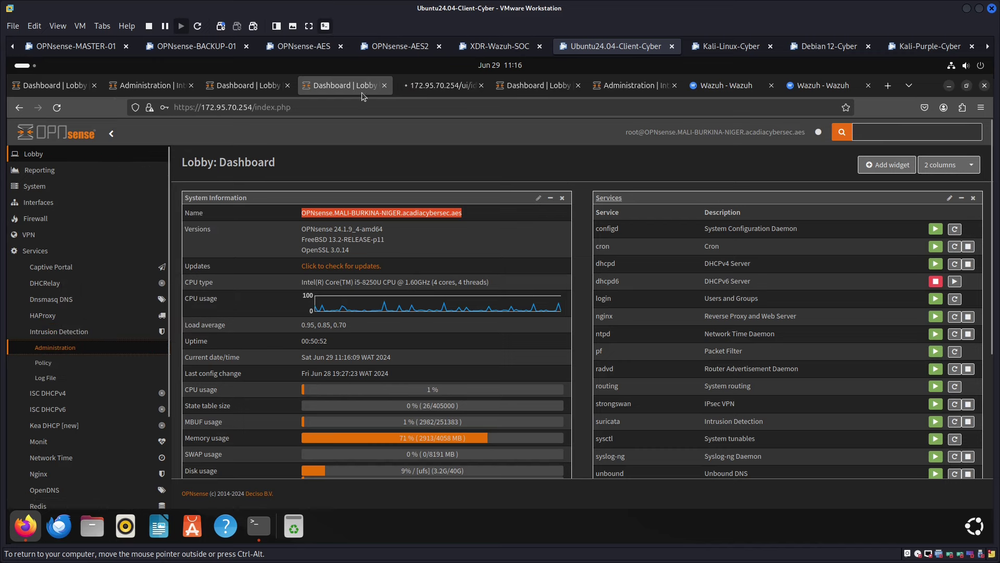
click(436, 84)
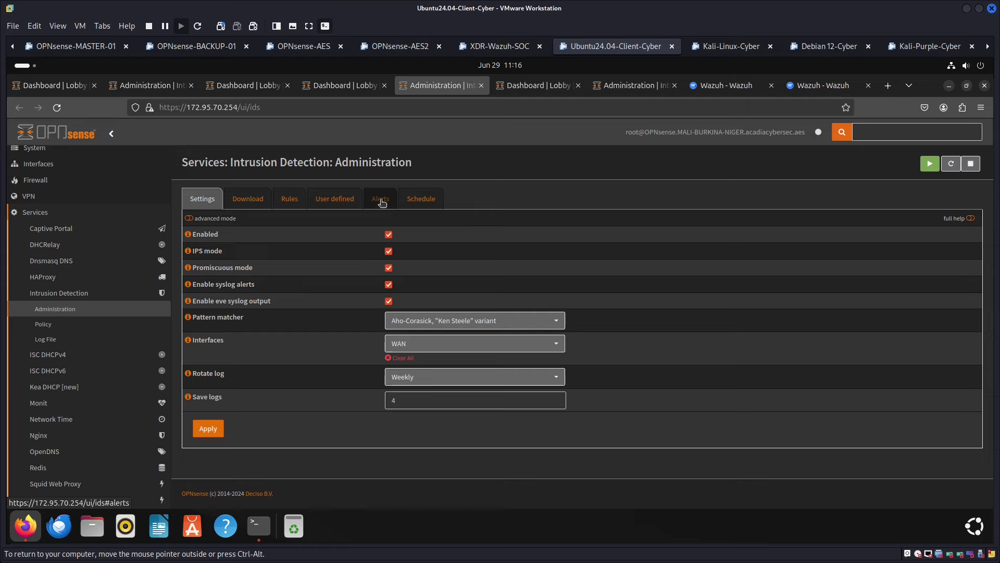
click(379, 203)
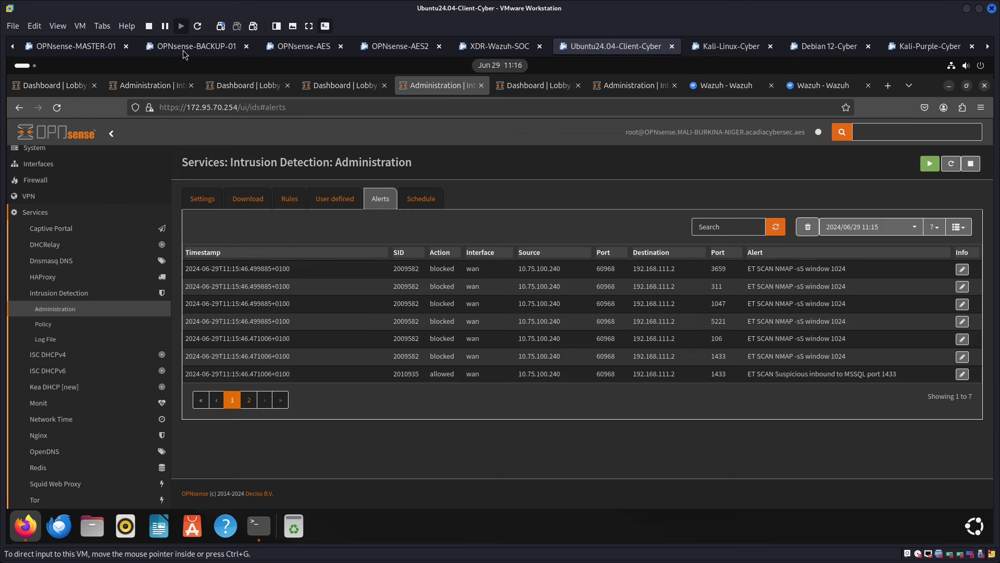
click(729, 88)
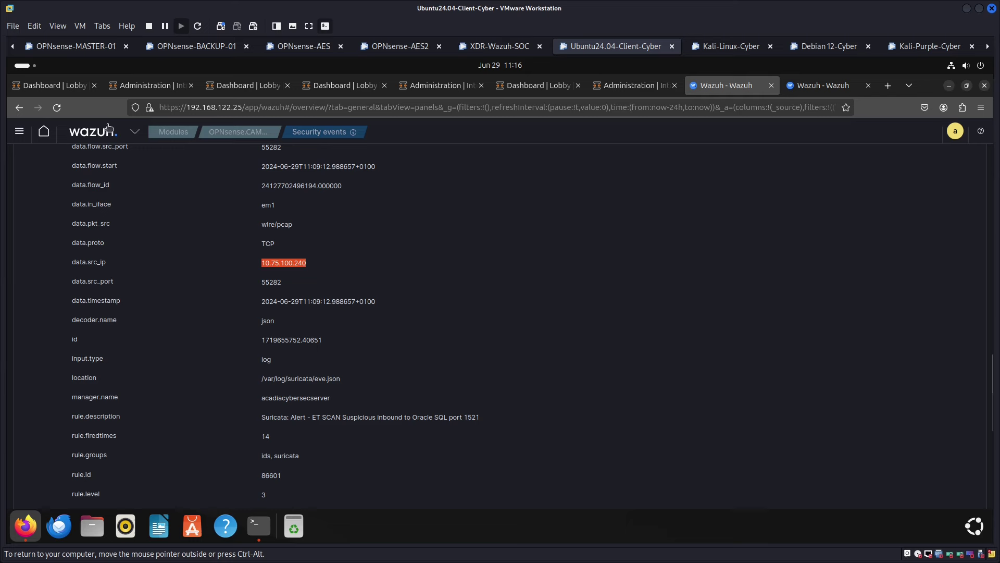
click(44, 133)
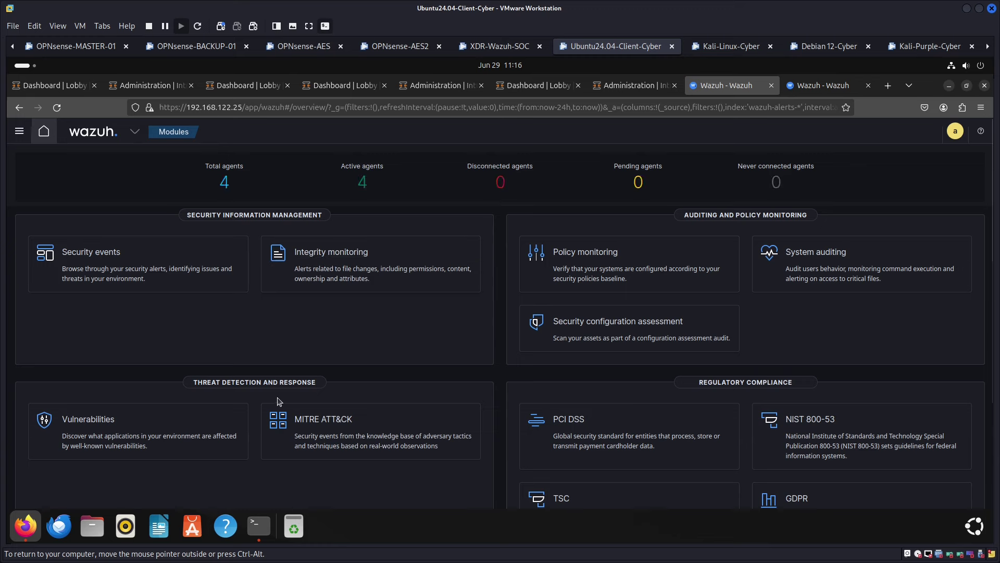
List Wazuh's active agents and open agent 004's overview at 192.168.111.2
click(363, 183)
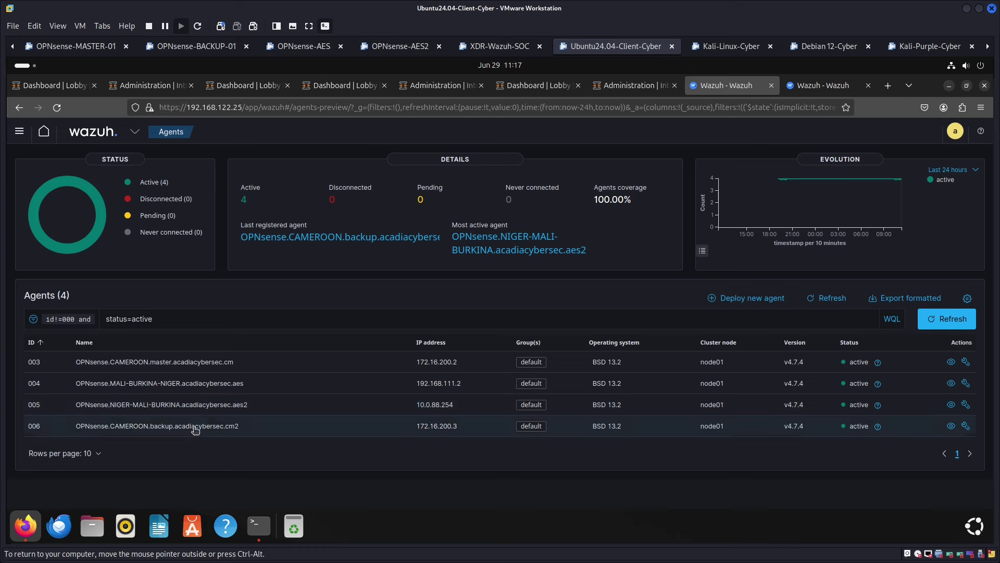
right_click(230, 386)
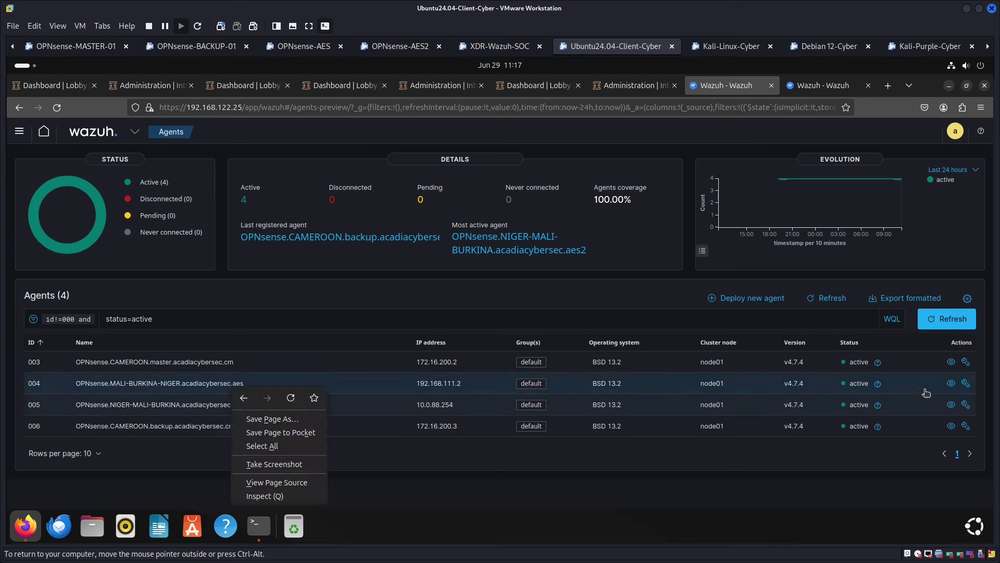
click(948, 384)
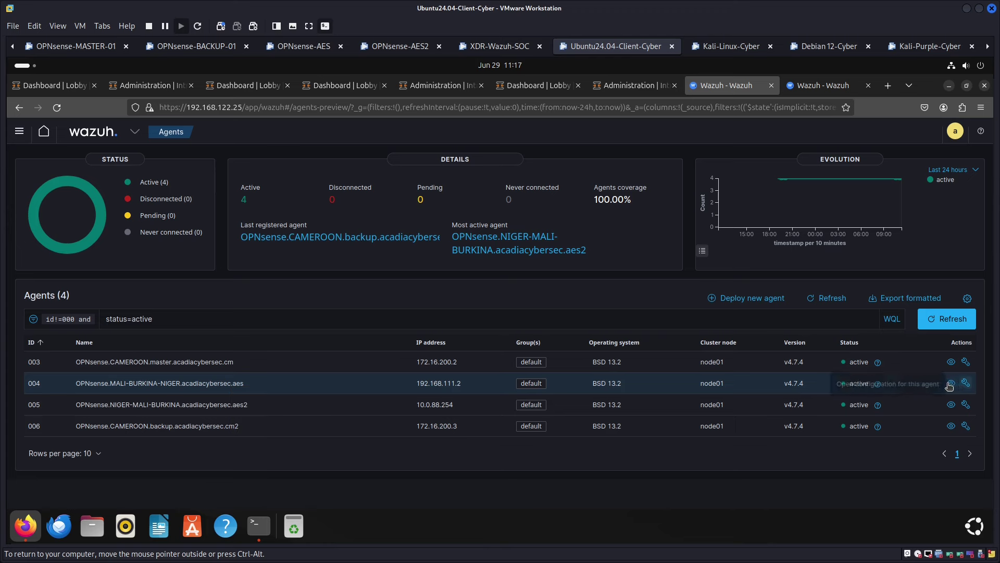
click(951, 384)
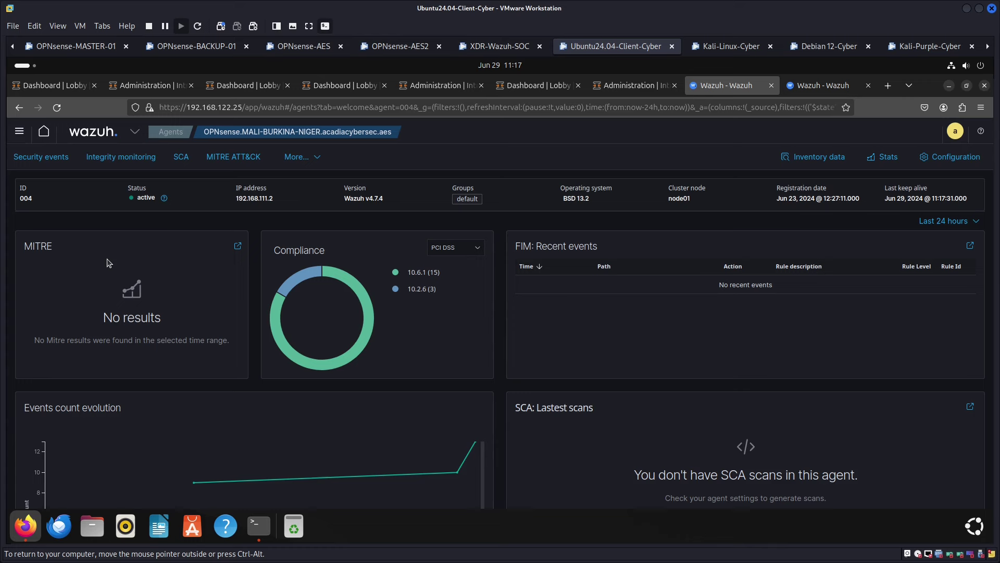
Expand agent 004's MSSQL port 1433 scan alert, highlighting 192.168.111.2 and source 10.75.100.240
click(44, 158)
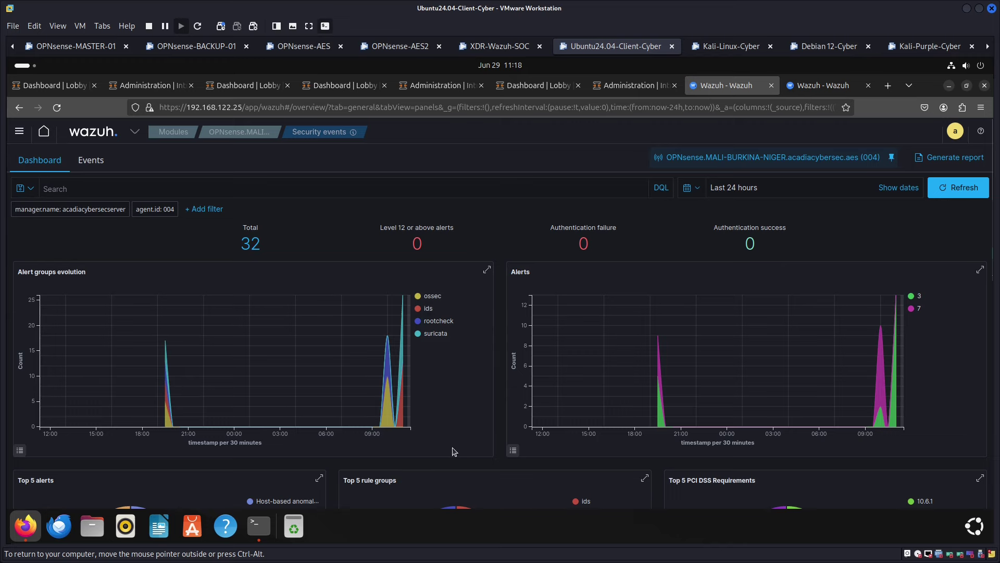
scroll(453, 451, down, 4)
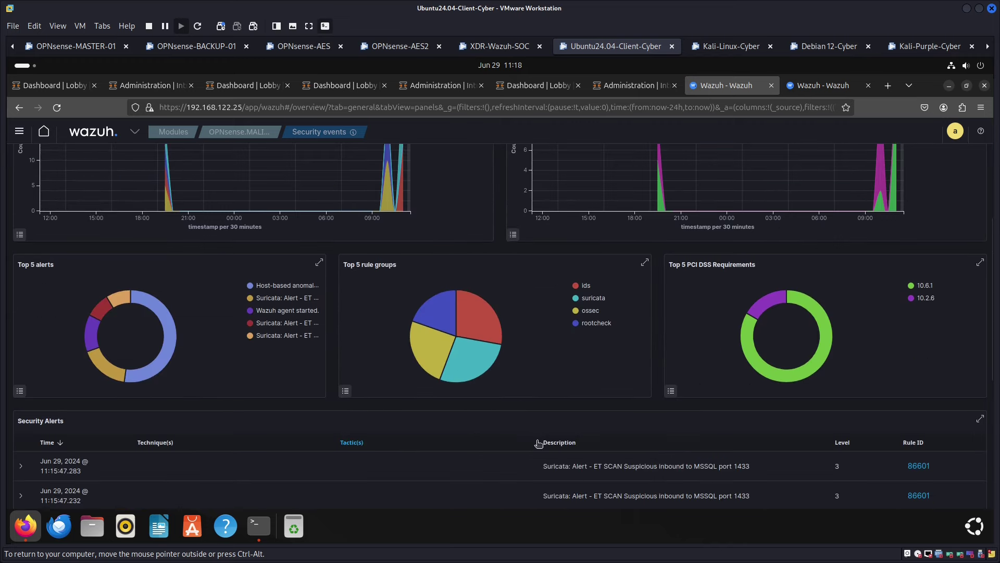
click(602, 468)
scroll(573, 460, down, 4)
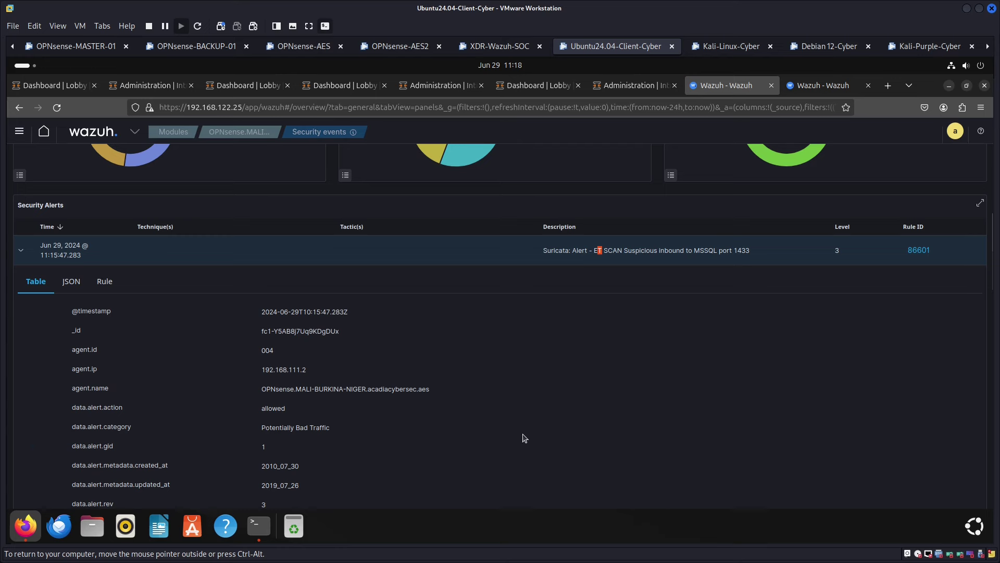
drag(259, 371, 312, 383)
scroll(302, 378, down, 8)
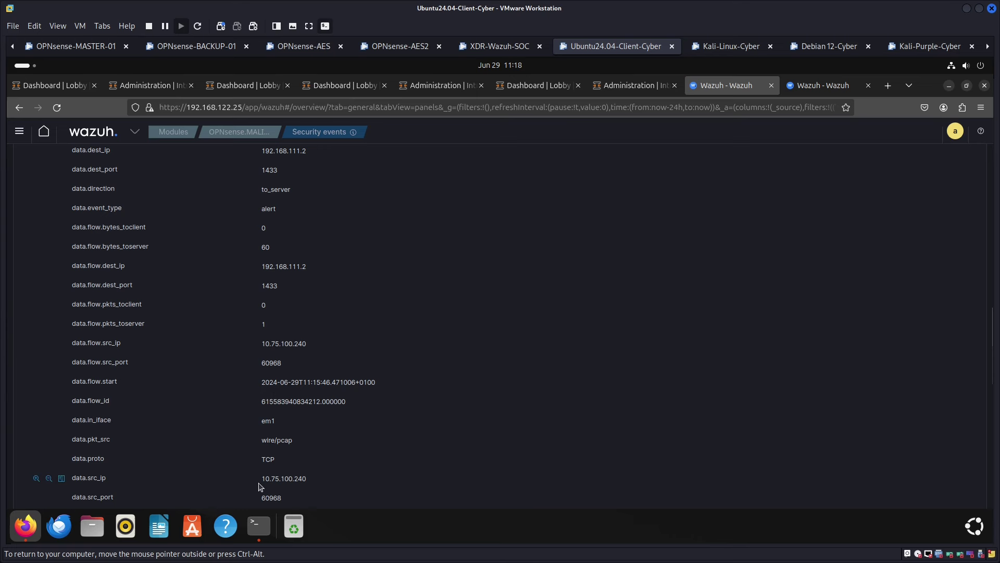
drag(266, 479, 310, 483)
click(268, 480)
shift+click(346, 490)
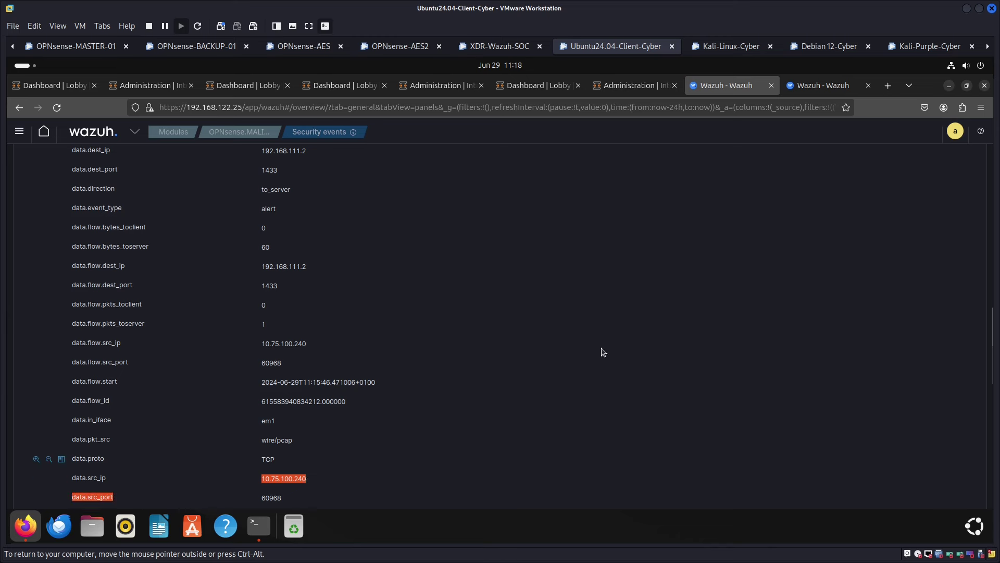
click(661, 328)
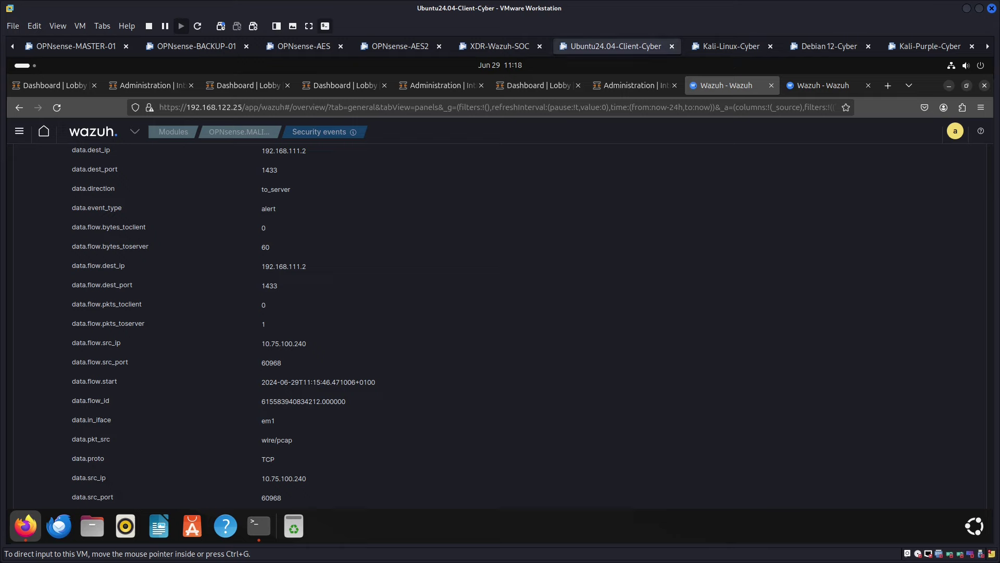
key(alt+Tab)
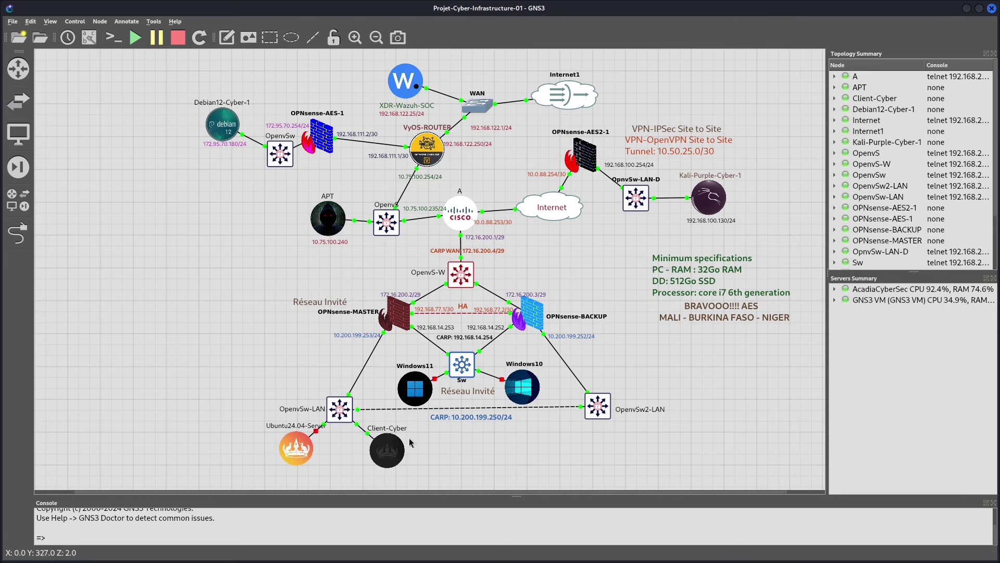
Log in to the Kali-Purple-Cyber VM with its username and password
key(alt+Tab)
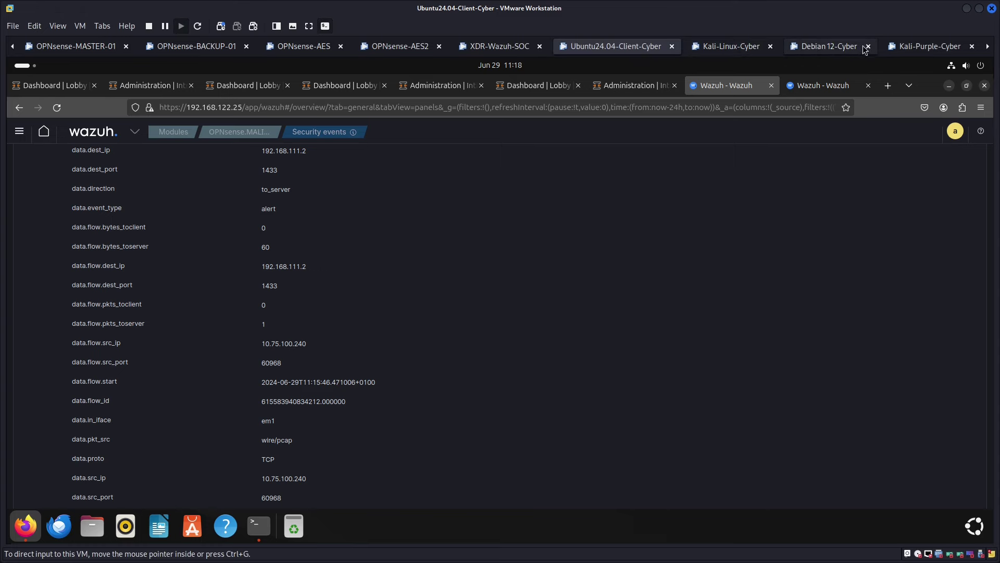
click(922, 46)
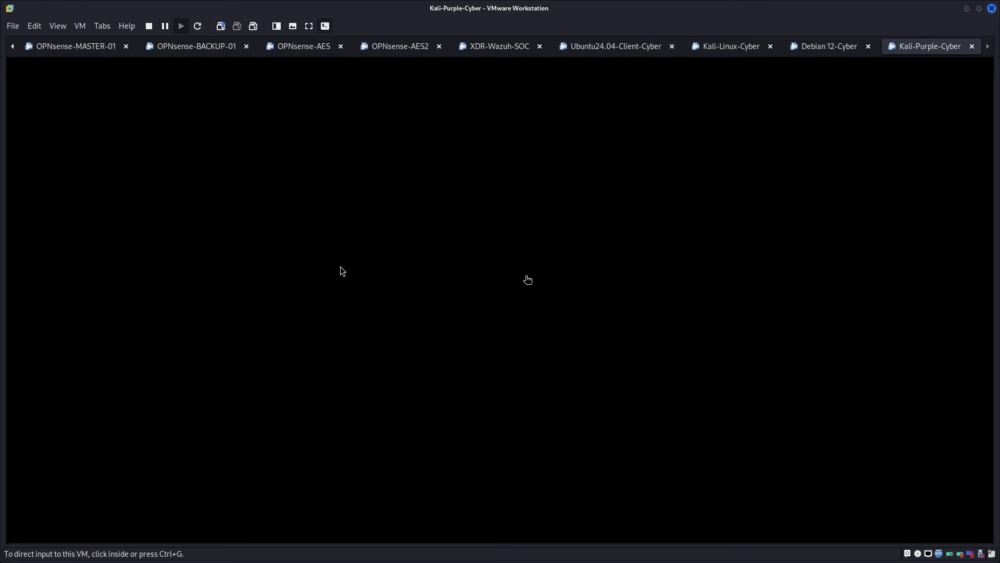
click(557, 306)
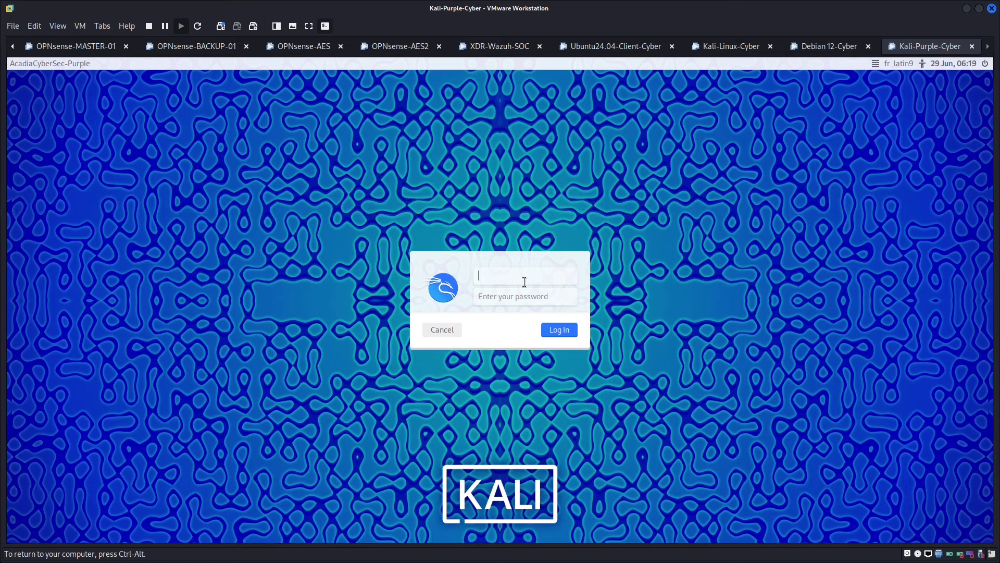
text(onana)
click(501, 296)
text(o)
key(Return)
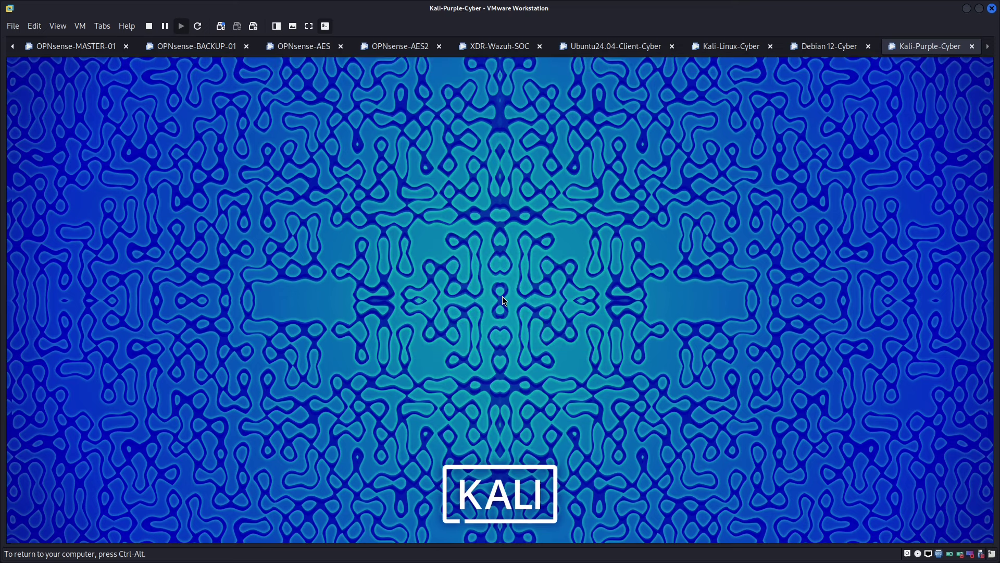
Release the Kali VM and return to the Ubuntu24.04-Client-Cyber VM via GNS3
key(ctrl+alt)
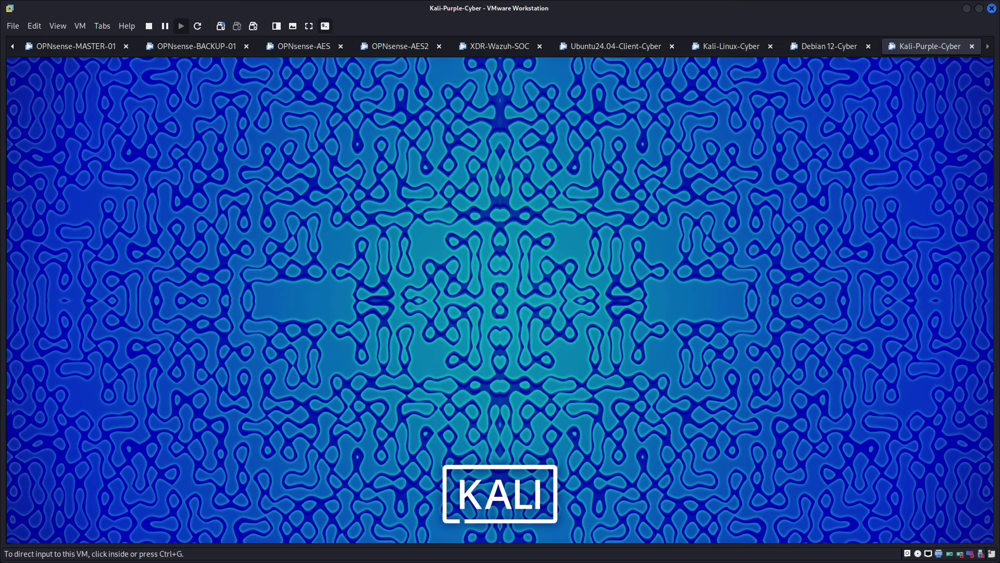
key(alt+Tab)
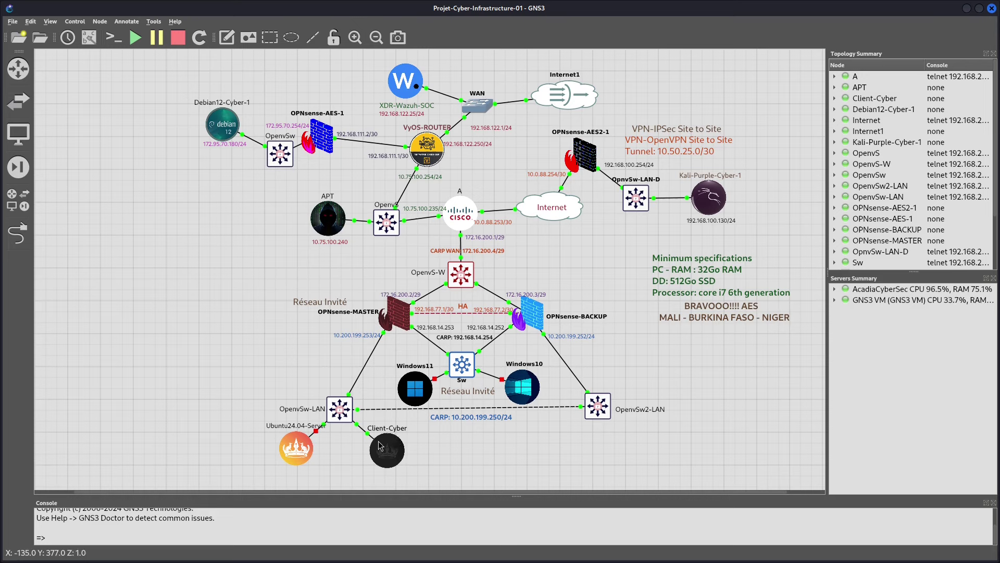
key(alt+Tab)
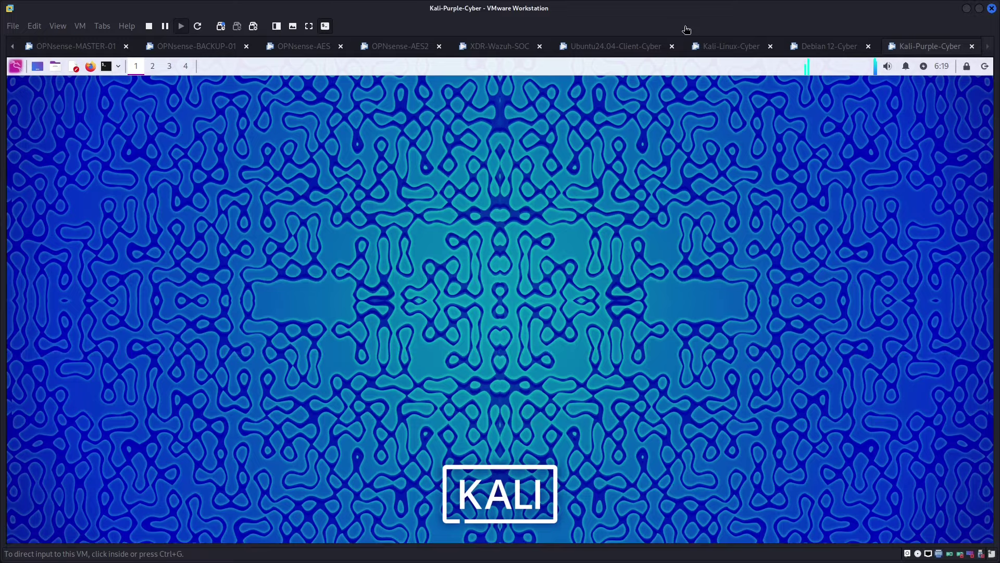
click(605, 45)
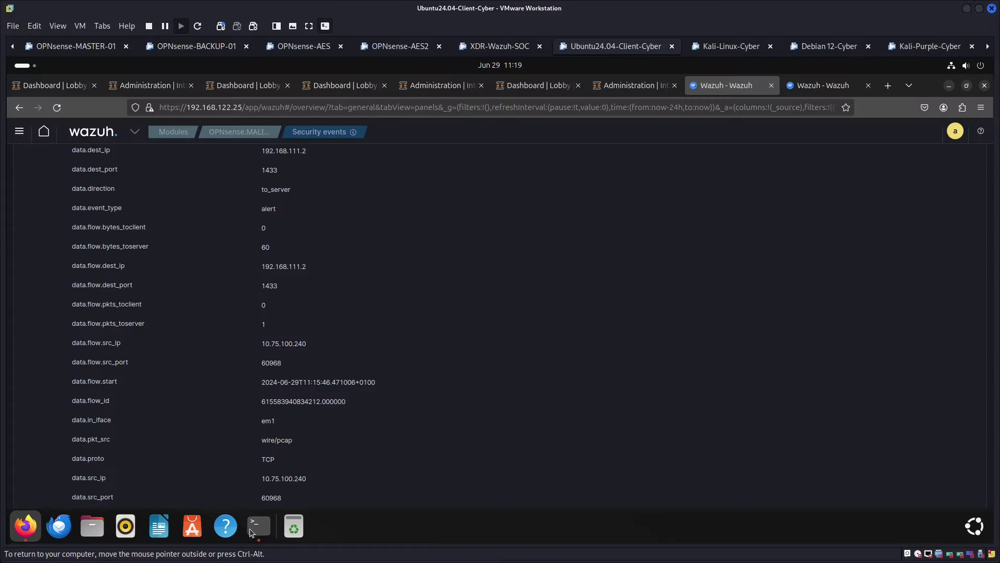
Run 'ip -c a' in the Ubuntu terminal and copy the ens33 address 10.200.199.174
click(257, 526)
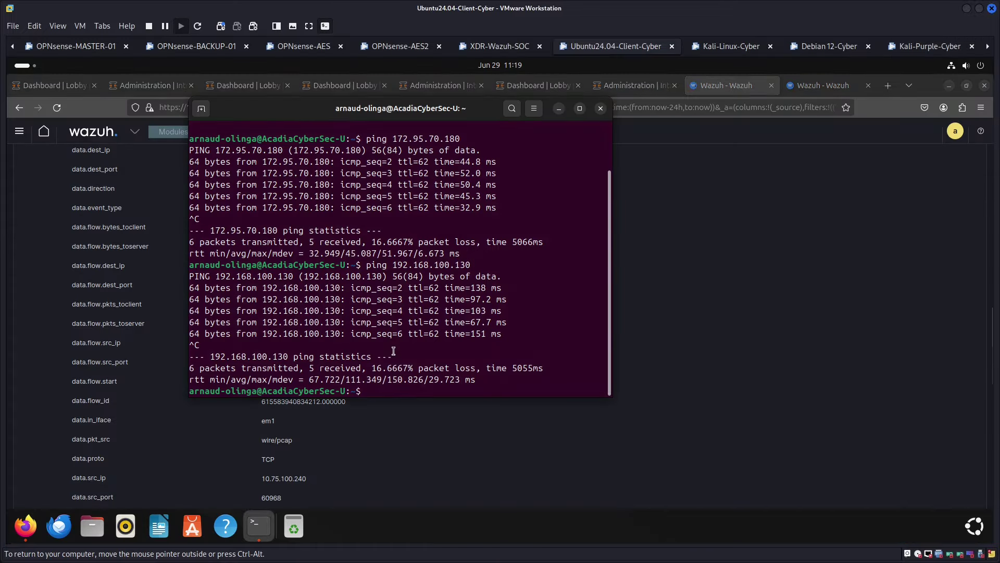
key(ctrl+l)
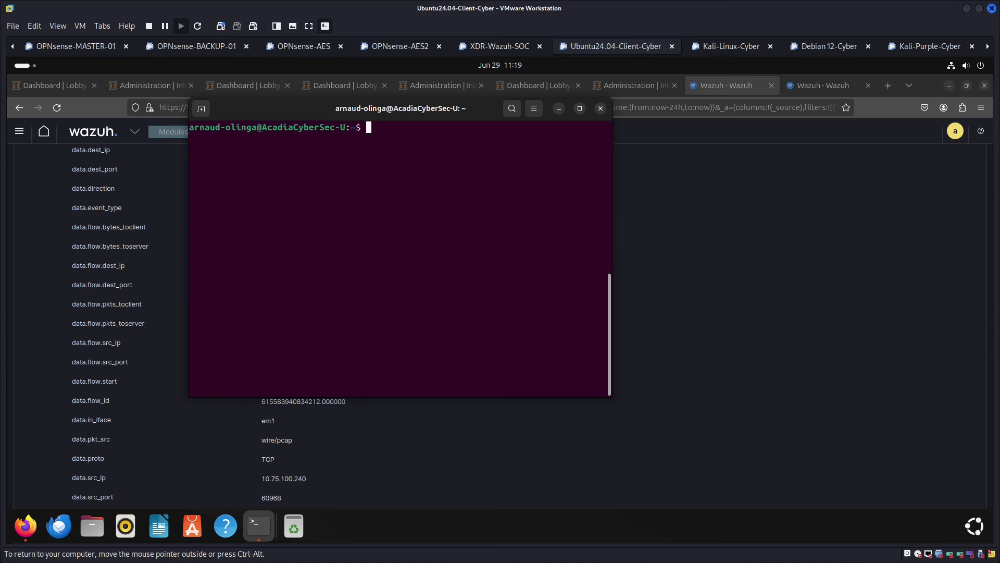
text(ip -c a)
key(Return)
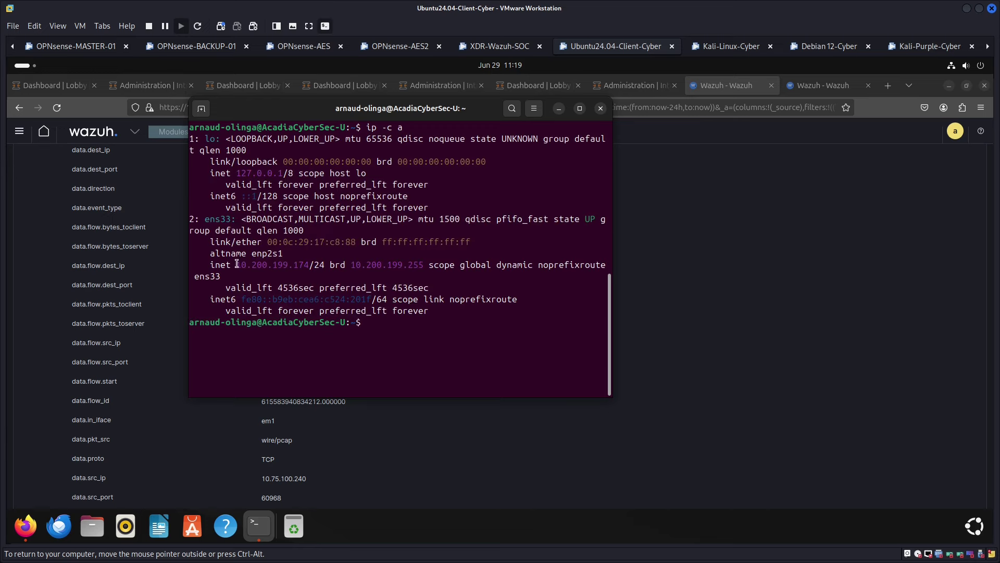
drag(237, 265, 309, 266)
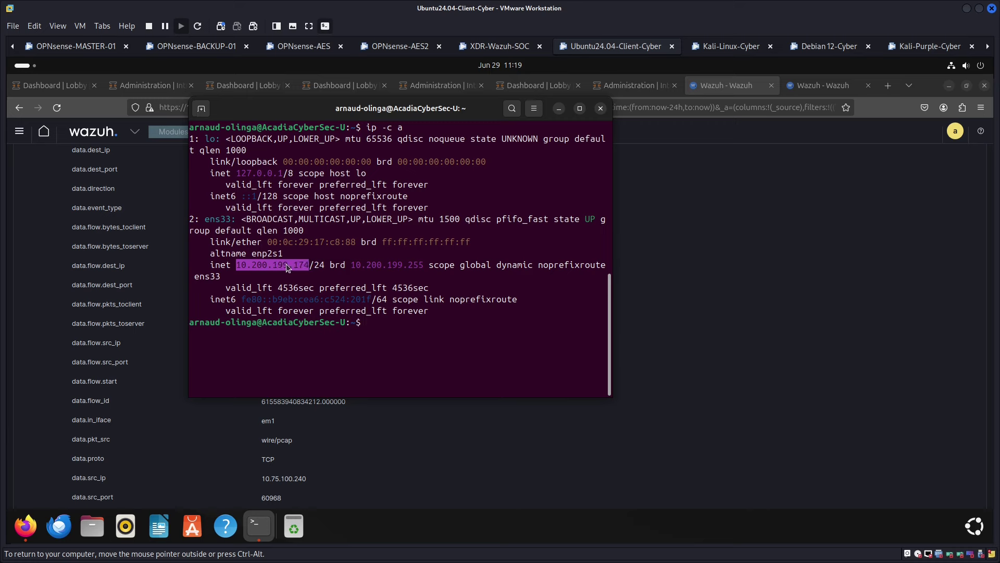
right_click(288, 267)
click(314, 284)
click(931, 48)
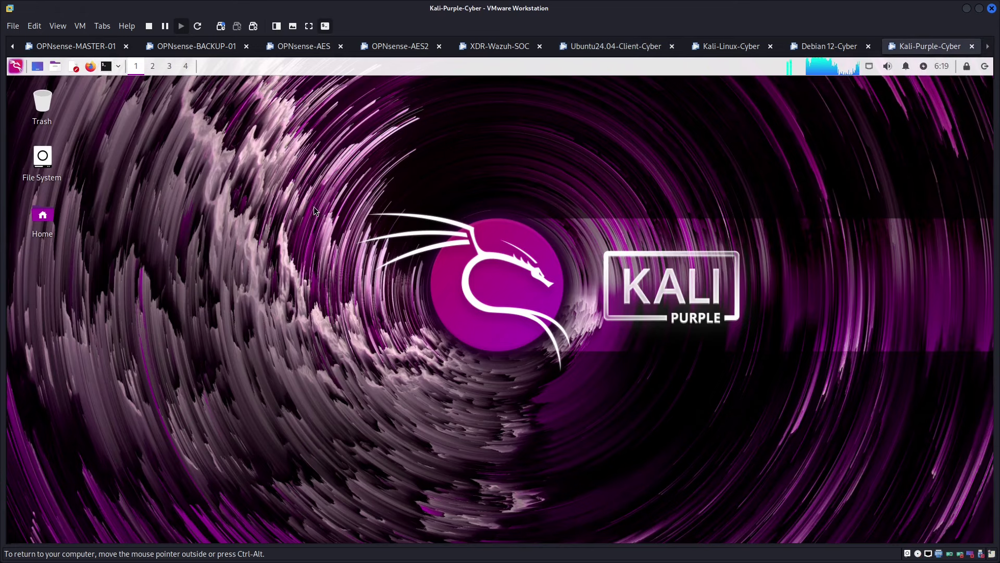
Ping 10.200.199.174 from a new Kali terminal, getting 4 of 4 replies with 0% loss
key(ctrl+alt+t)
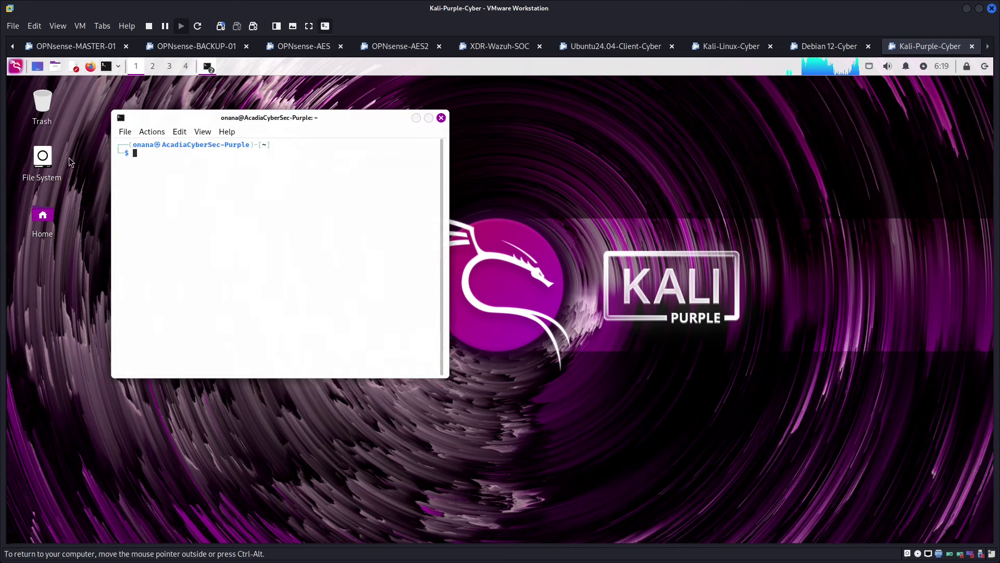
key(ctrl+plus)
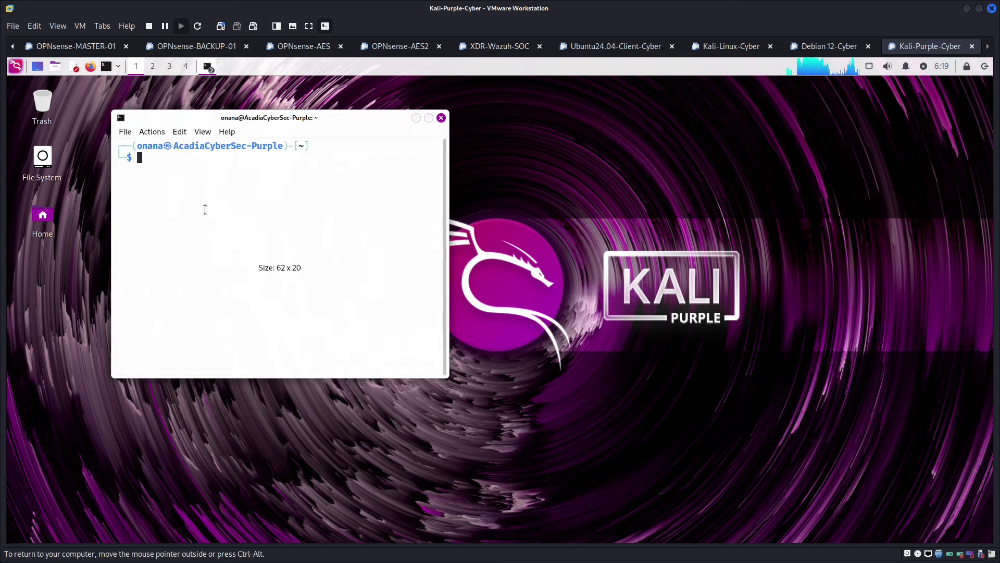
text(ping)
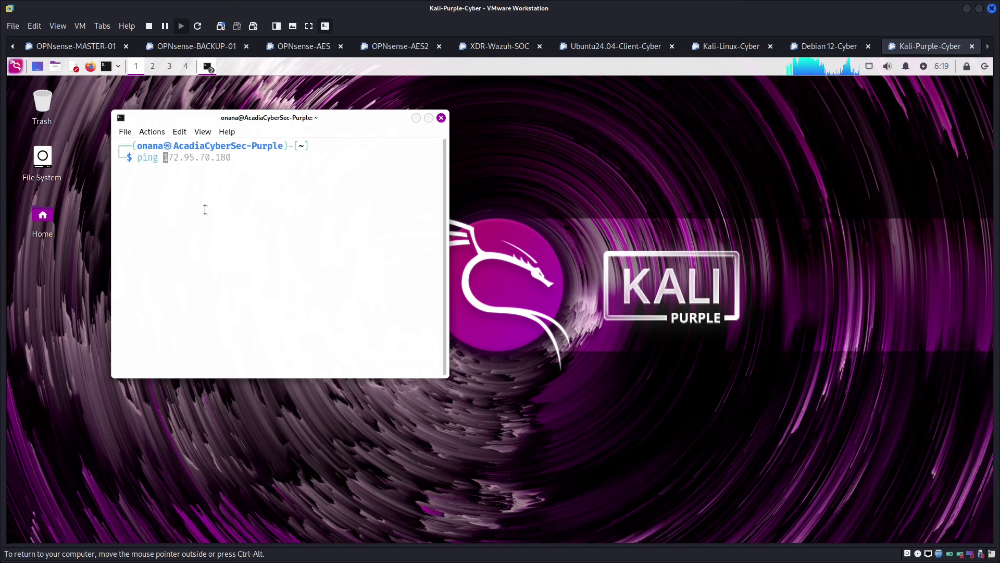
key(ctrl+shift+v)
key(Return)
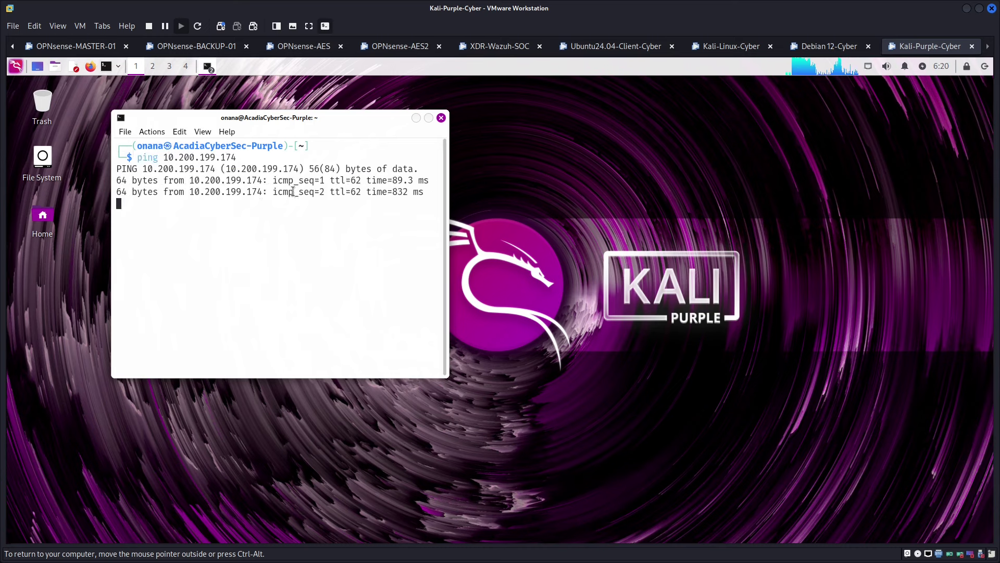
key(ctrl+c)
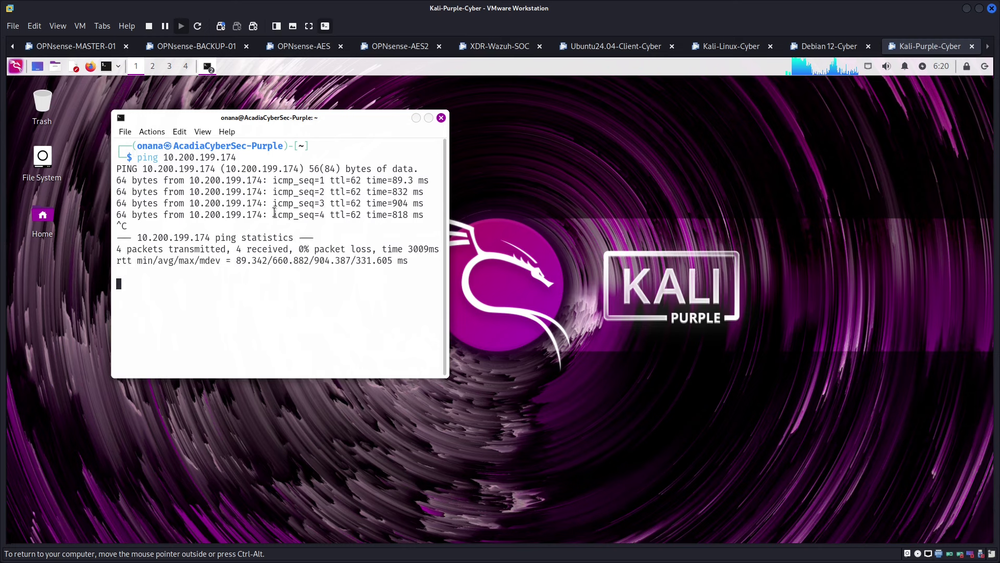
key(ctrl+alt)
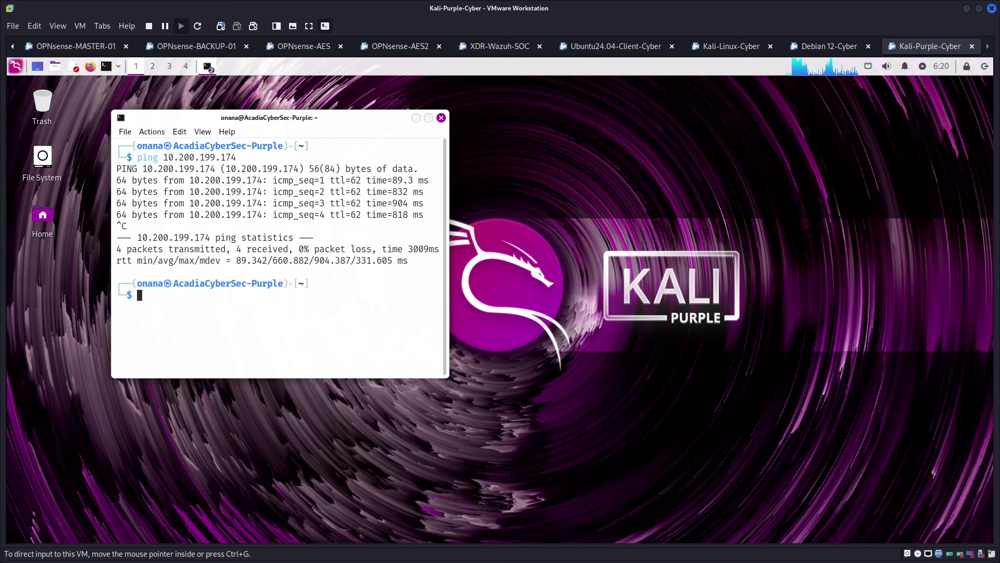
key(alt+Tab)
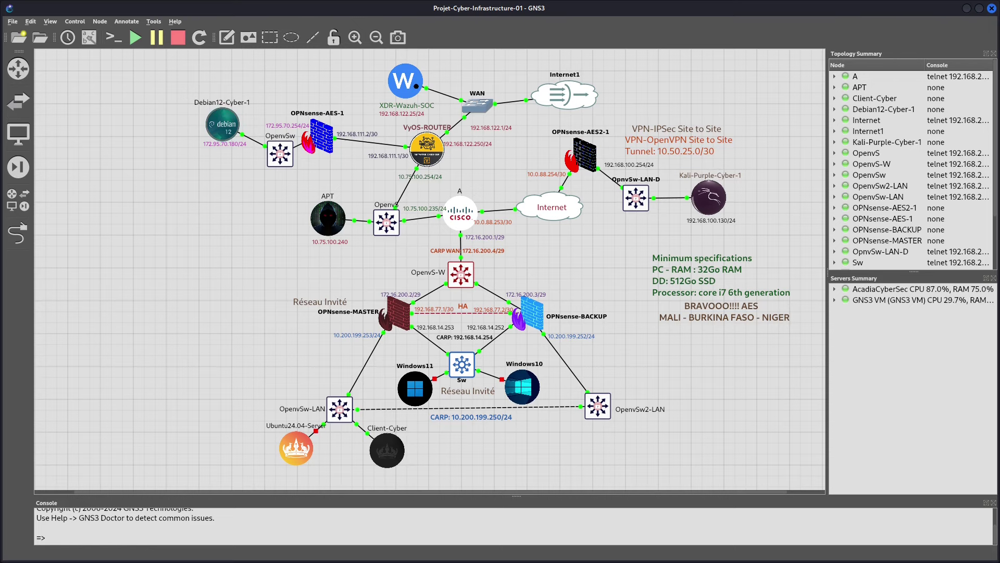
key(alt+Tab)
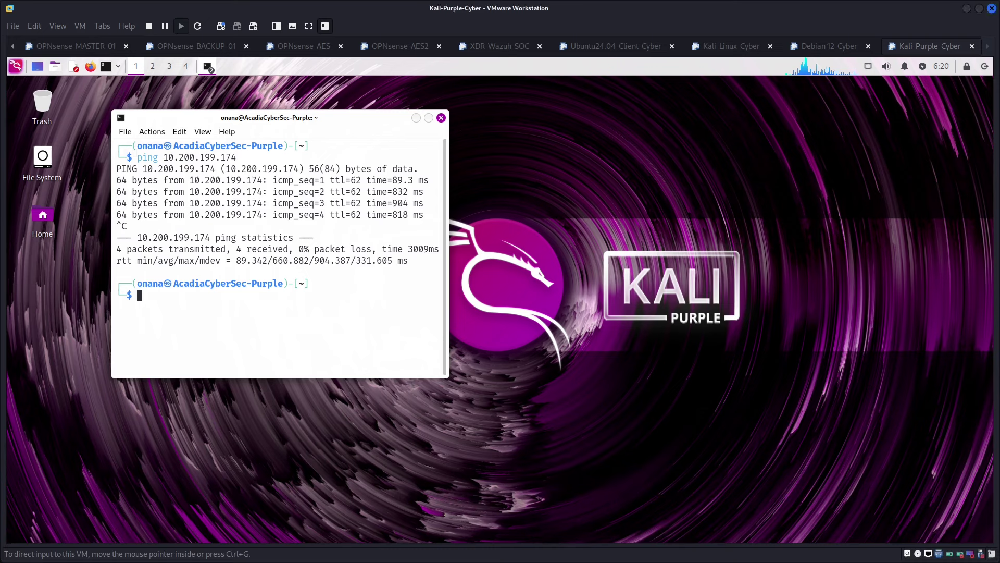
Log in to the Debian 12-Cyber VM with the user's account password
click(831, 46)
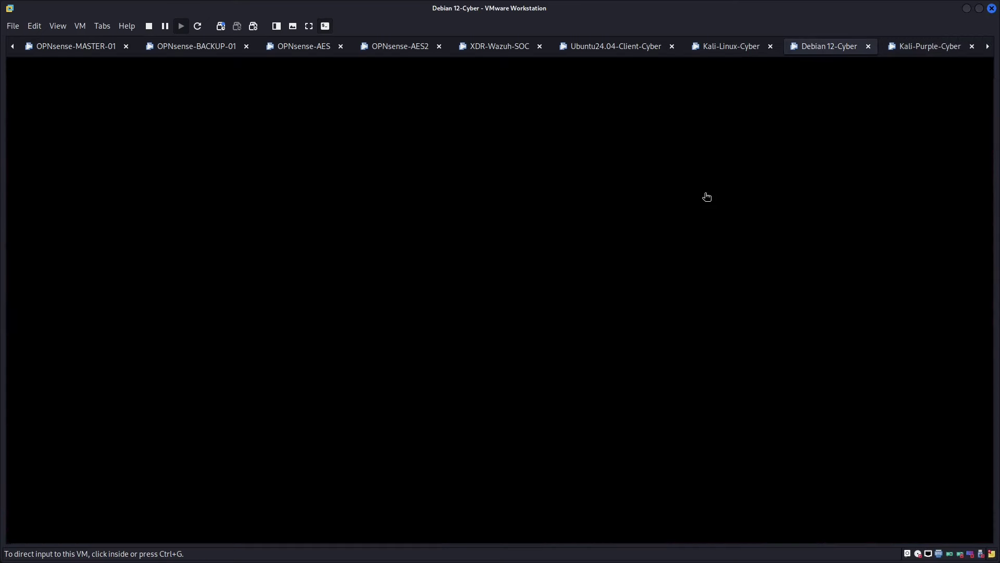
click(514, 292)
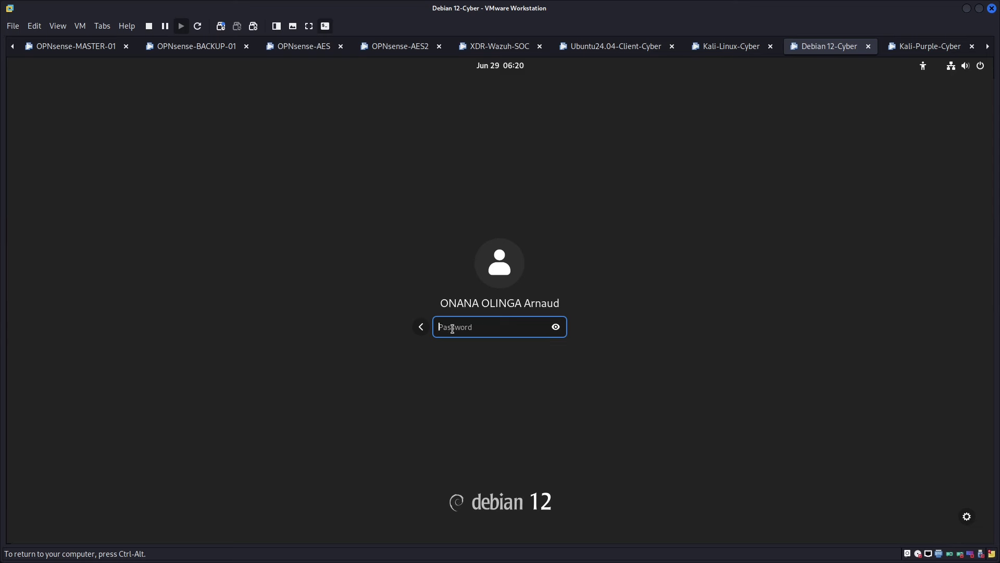
text(••••••••••••)
key(Return)
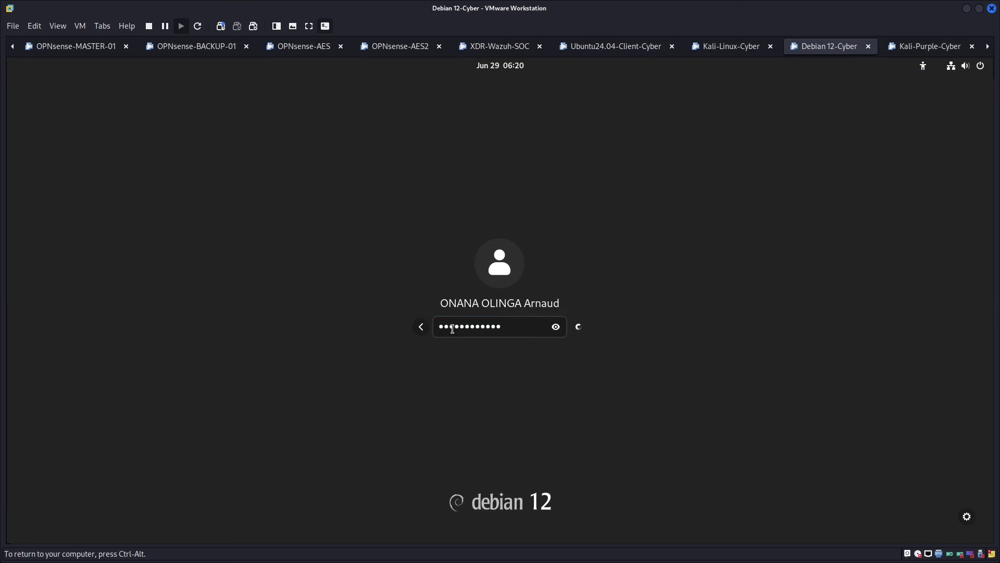